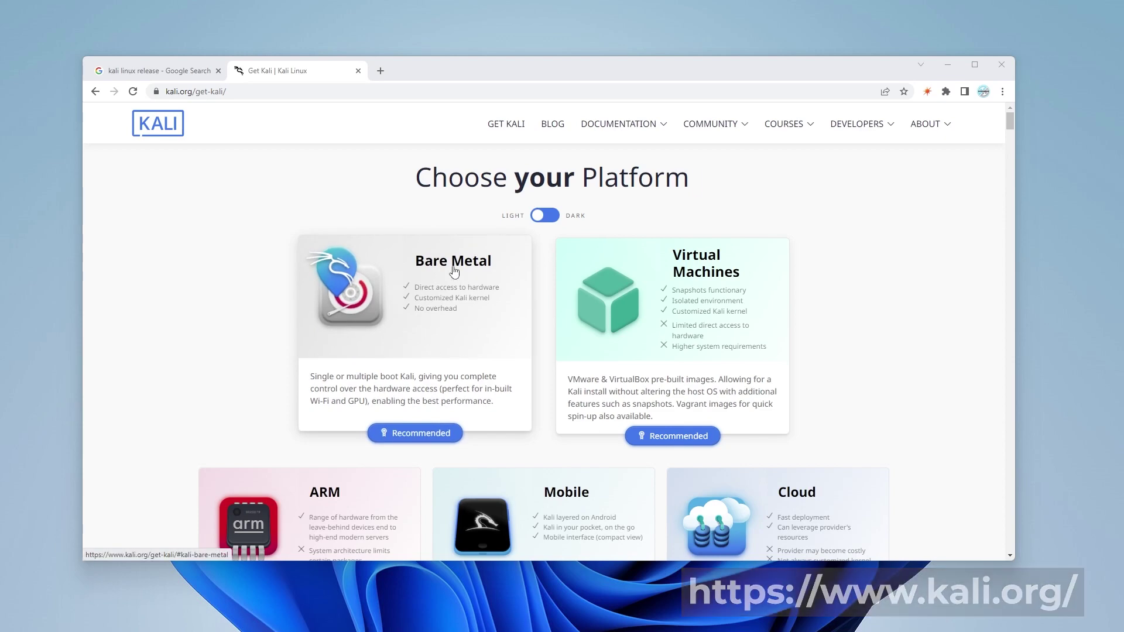
Download the 64-bit Kali 2022.2 installer ISO from the Bare Metal section, then minimize Chrome.
{"action": "left_click", "coordinate": [458, 305]}
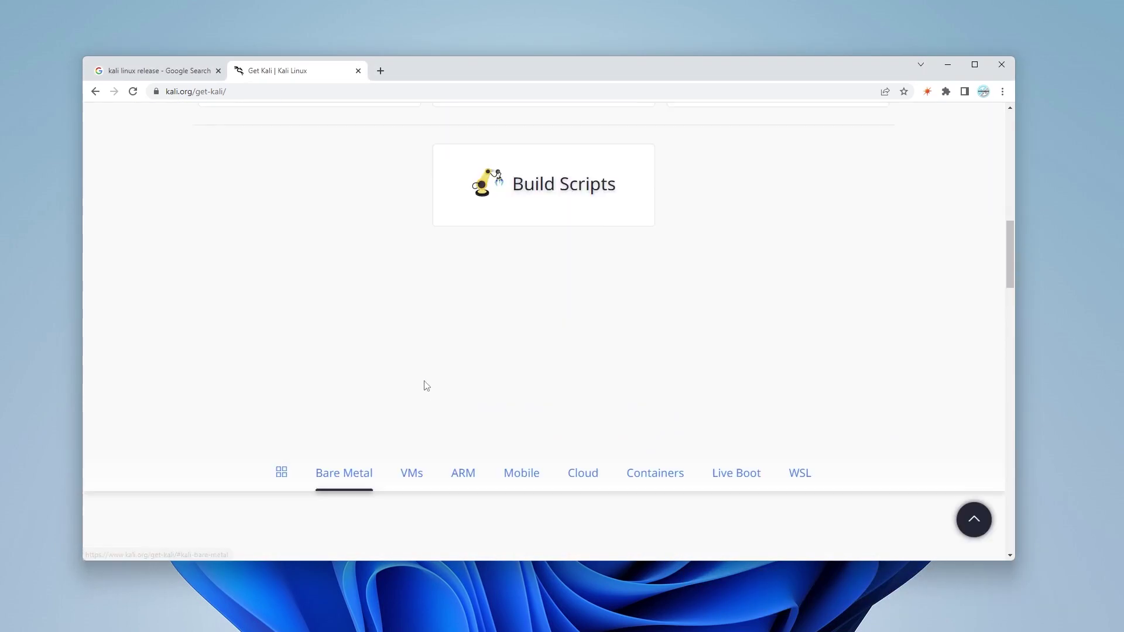
{"action": "scroll", "coordinate": [426, 385], "scroll_direction": "down", "scroll_amount": 2}
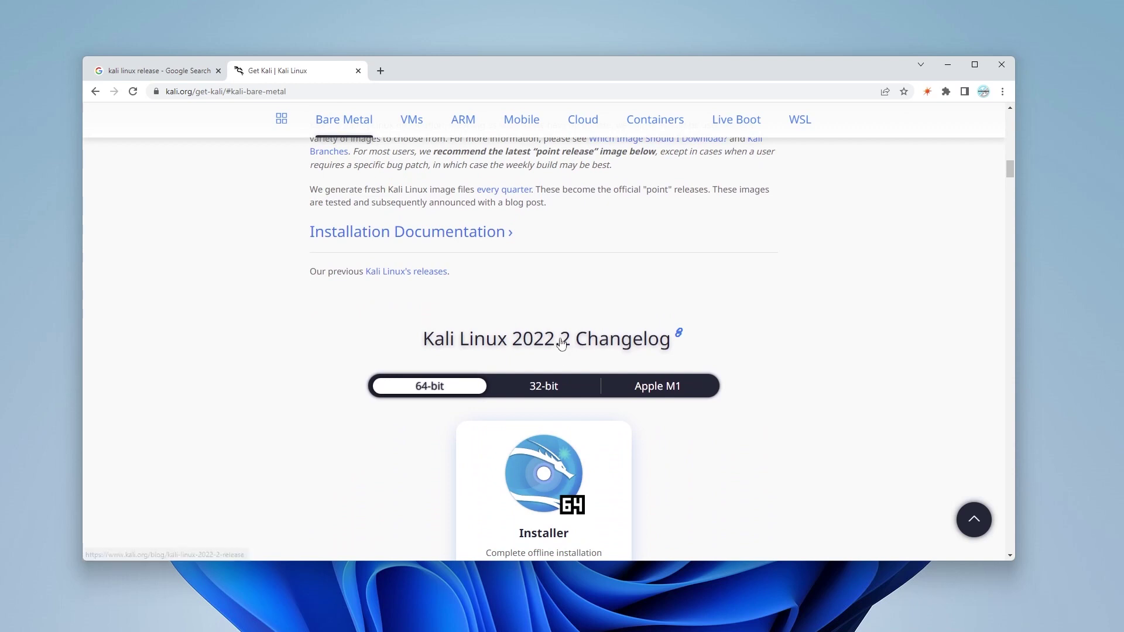
{"action": "left_click", "coordinate": [436, 388]}
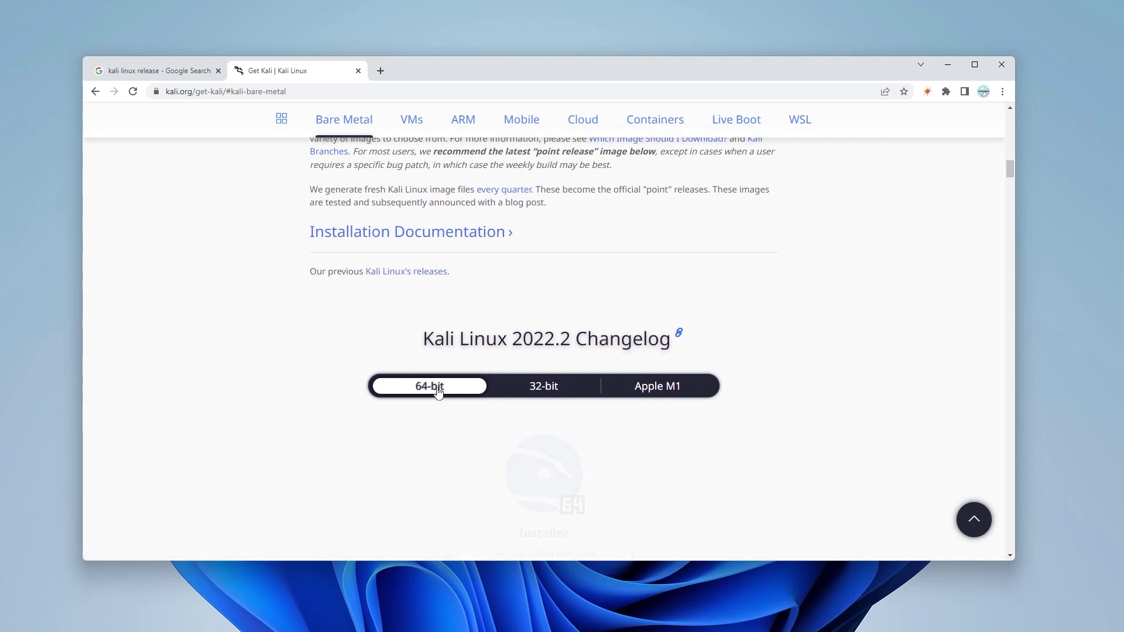
{"action": "scroll", "coordinate": [440, 392], "scroll_direction": "down", "scroll_amount": 2}
{"action": "scroll", "coordinate": [440, 392], "scroll_direction": "down", "scroll_amount": 1}
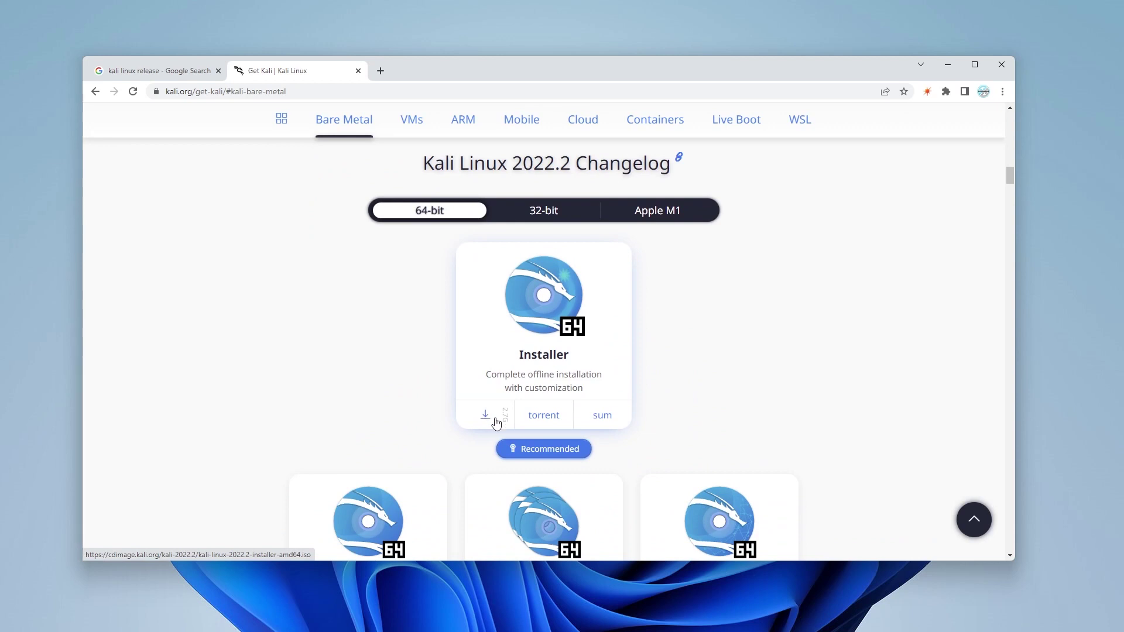
{"action": "left_click", "coordinate": [489, 417]}
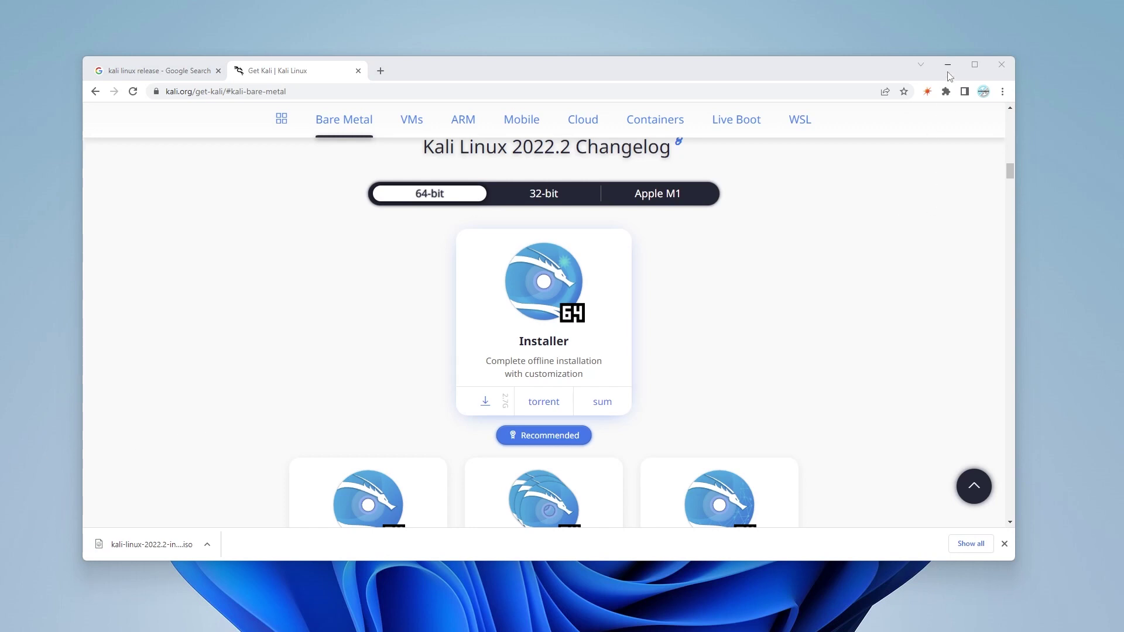
{"action": "left_click", "coordinate": [948, 69]}
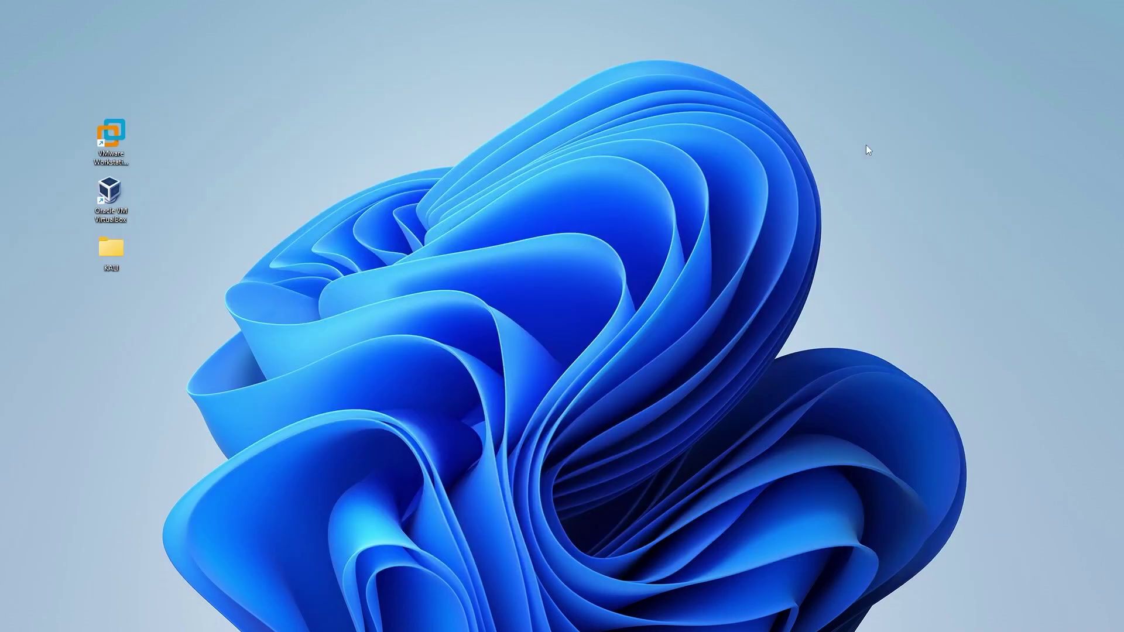
Launch VirtualBox, check the Kali ISO in the KALI folder, then hide File Explorer.
{"action": "double_click", "coordinate": [109, 203]}
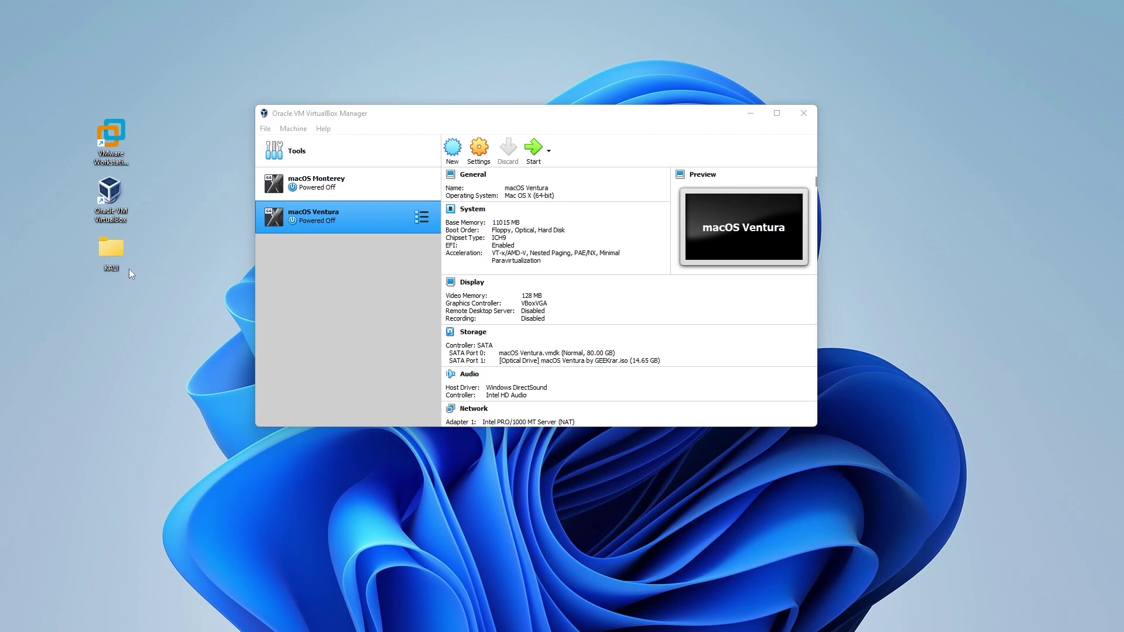
{"action": "double_click", "coordinate": [112, 250]}
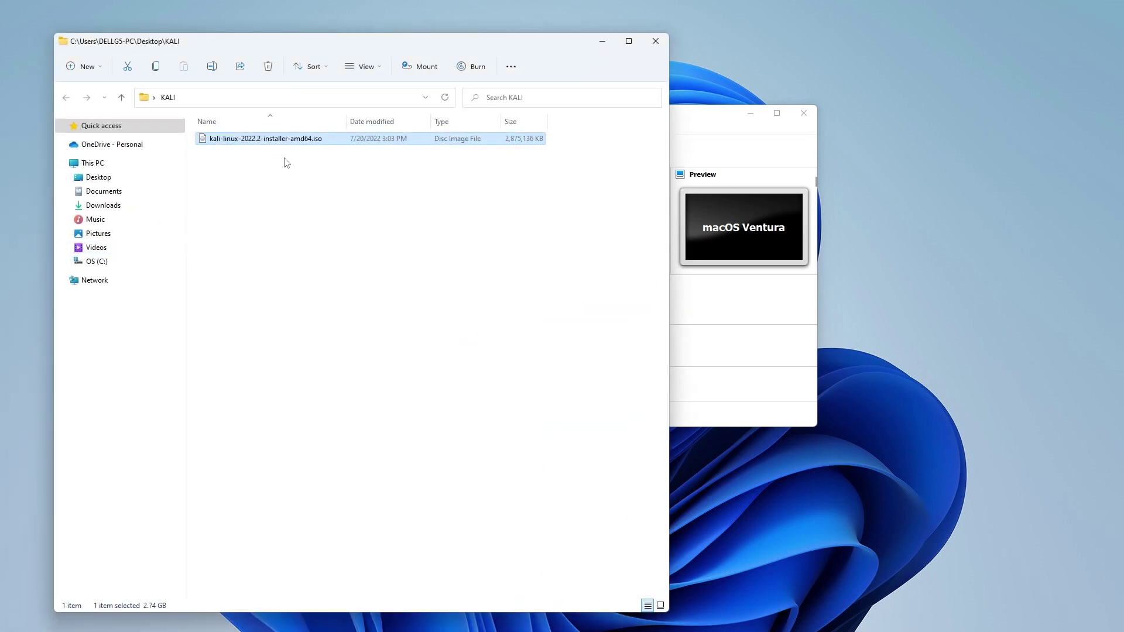
{"action": "left_click", "coordinate": [601, 42]}
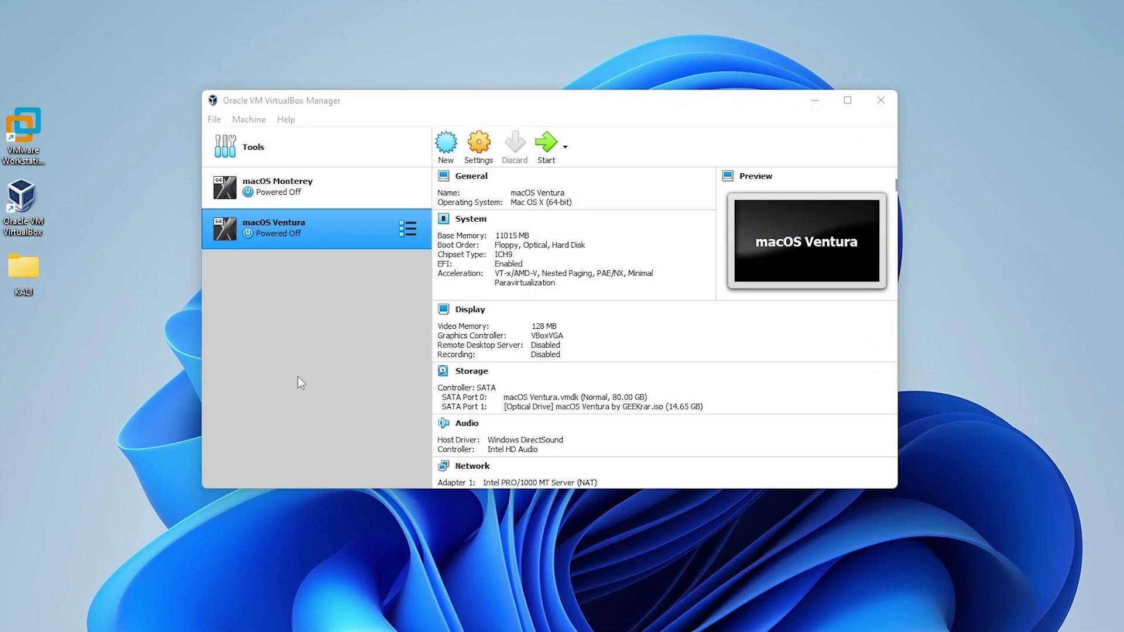
Create a new VM named KaliLinux, version Debian (64-bit), with 4096 MB memory.
{"action": "left_click", "coordinate": [438, 149]}
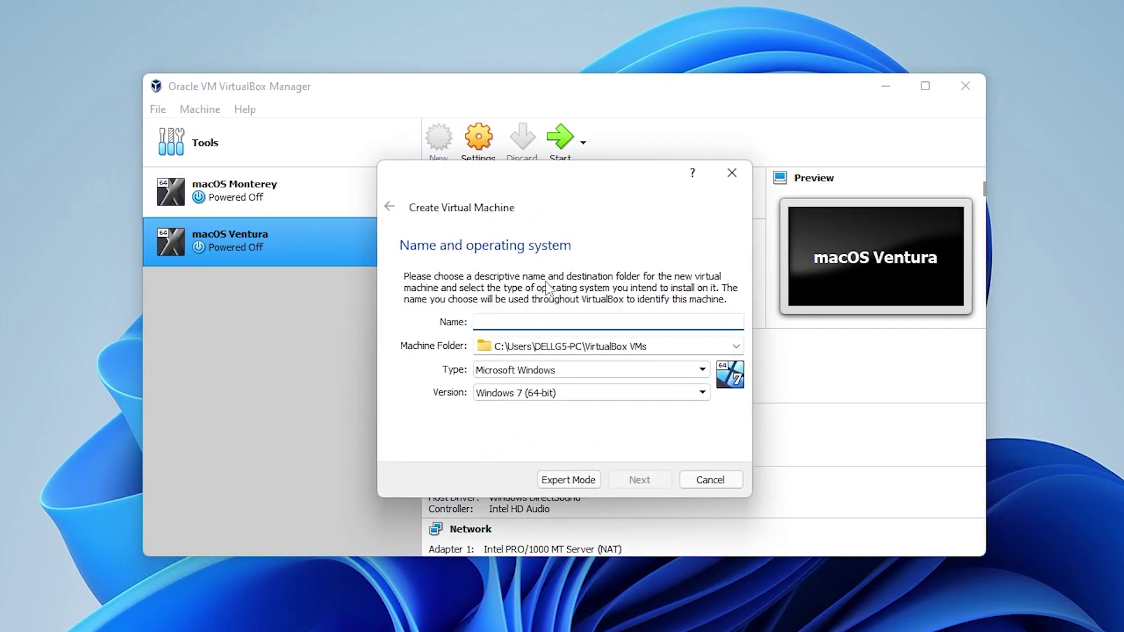
{"action": "type", "text": "KaliLinux"}
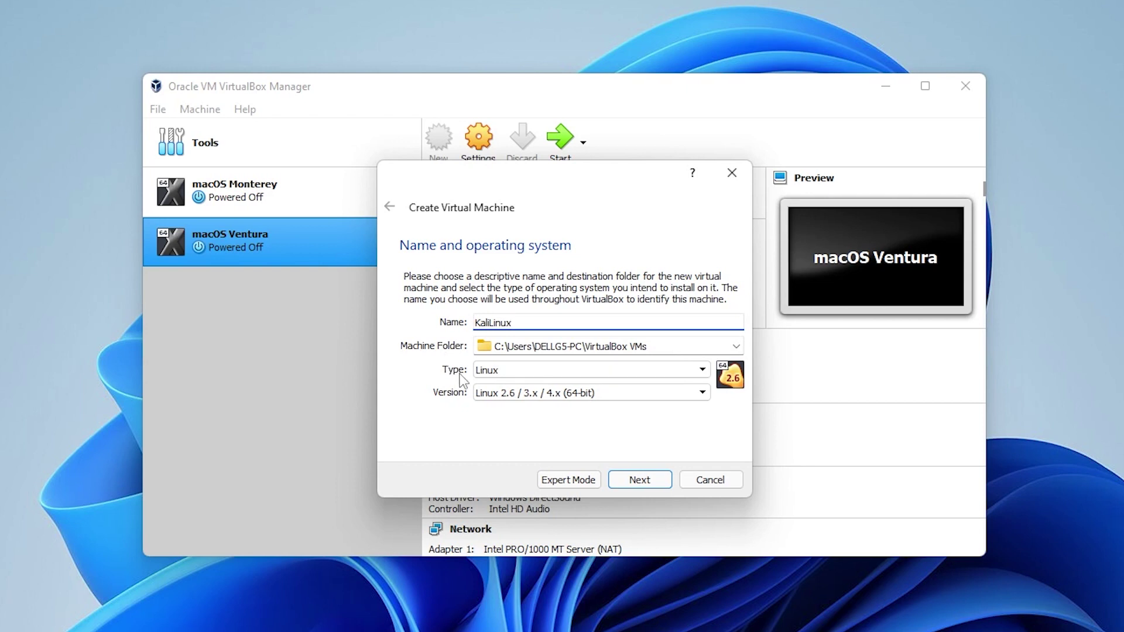
{"action": "left_click", "coordinate": [494, 395]}
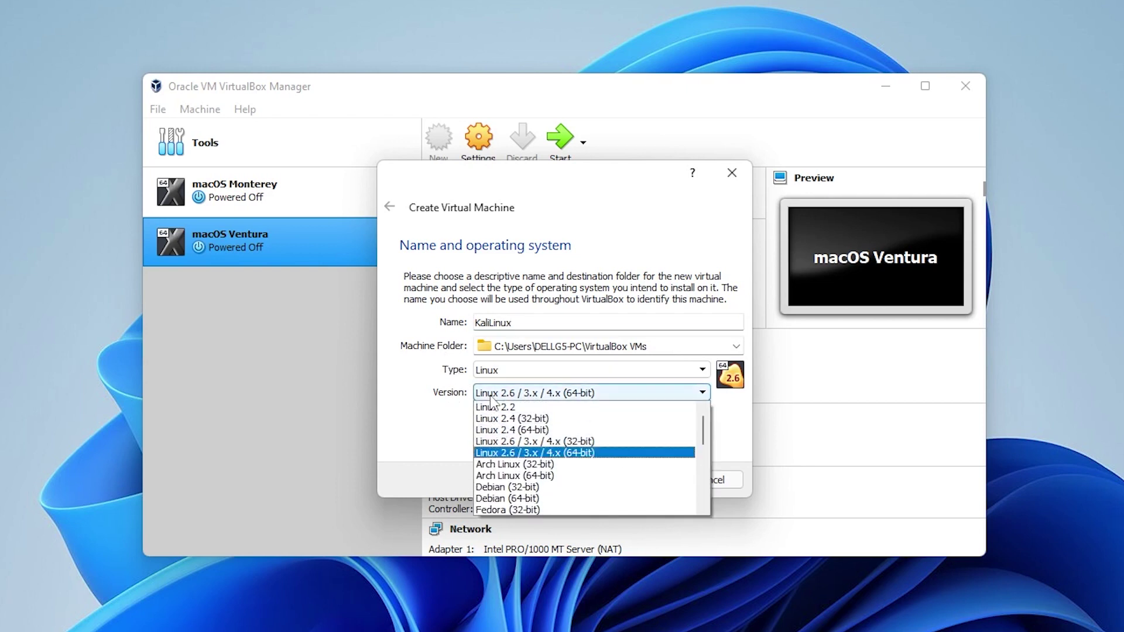
{"action": "key", "text": "Down"}
{"action": "key", "text": "Down"}
{"action": "key", "text": "Down"}
{"action": "key", "text": "Down"}
{"action": "key", "text": "Down"}
{"action": "key", "text": "Down"}
{"action": "key", "text": "Return"}
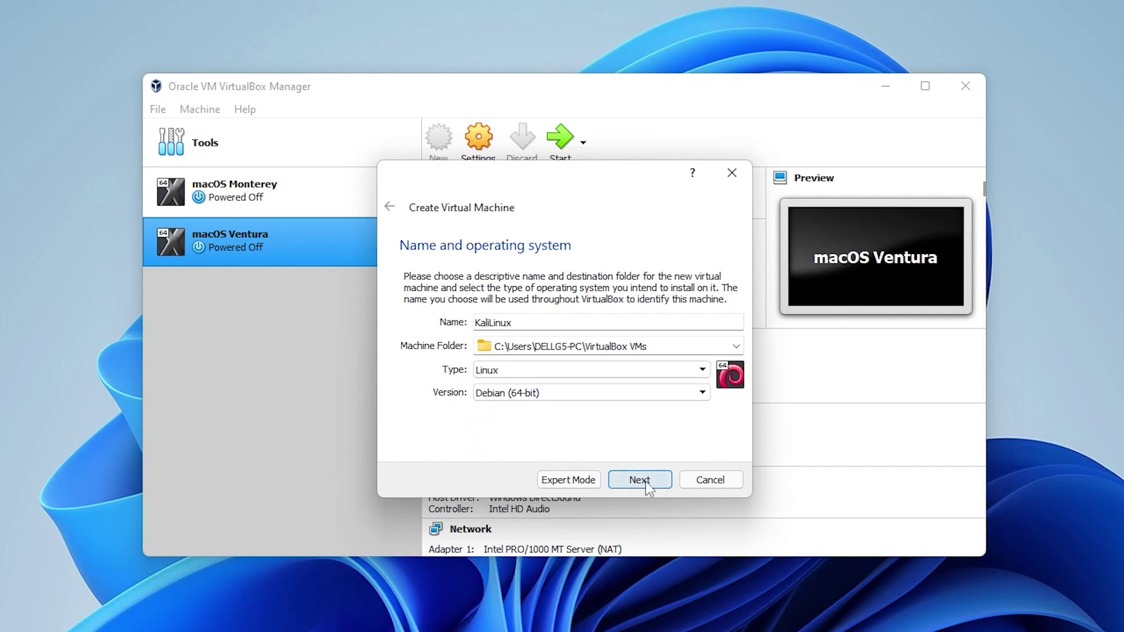
{"action": "left_click", "coordinate": [640, 480]}
{"action": "left_click_drag", "start_coordinate": [419, 324], "coordinate": [472, 323]}
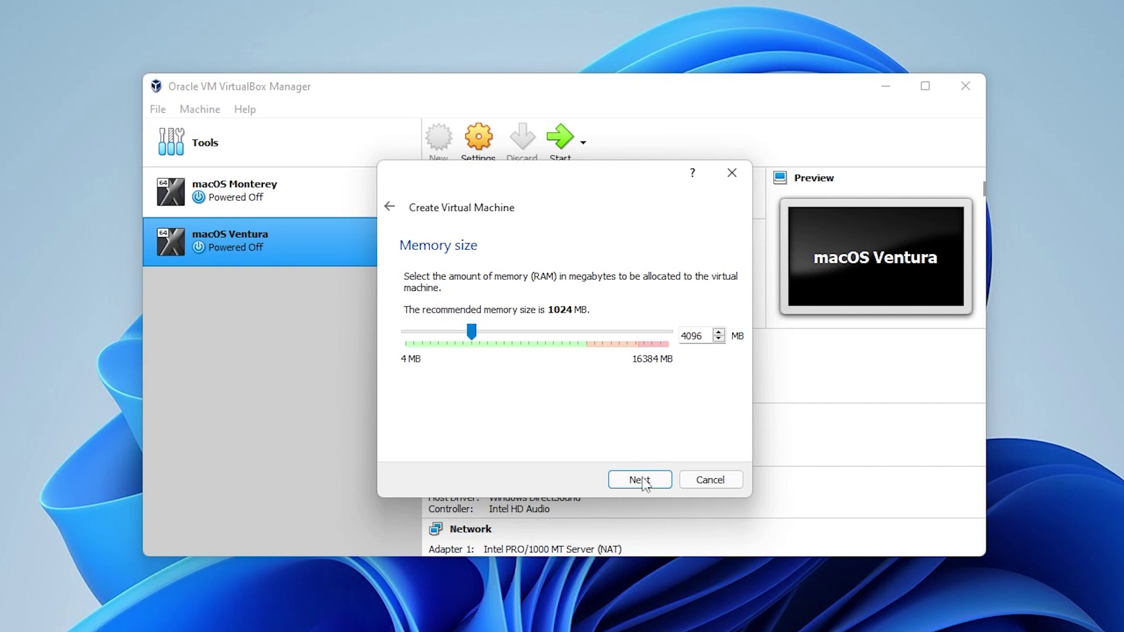
{"action": "left_click", "coordinate": [644, 479]}
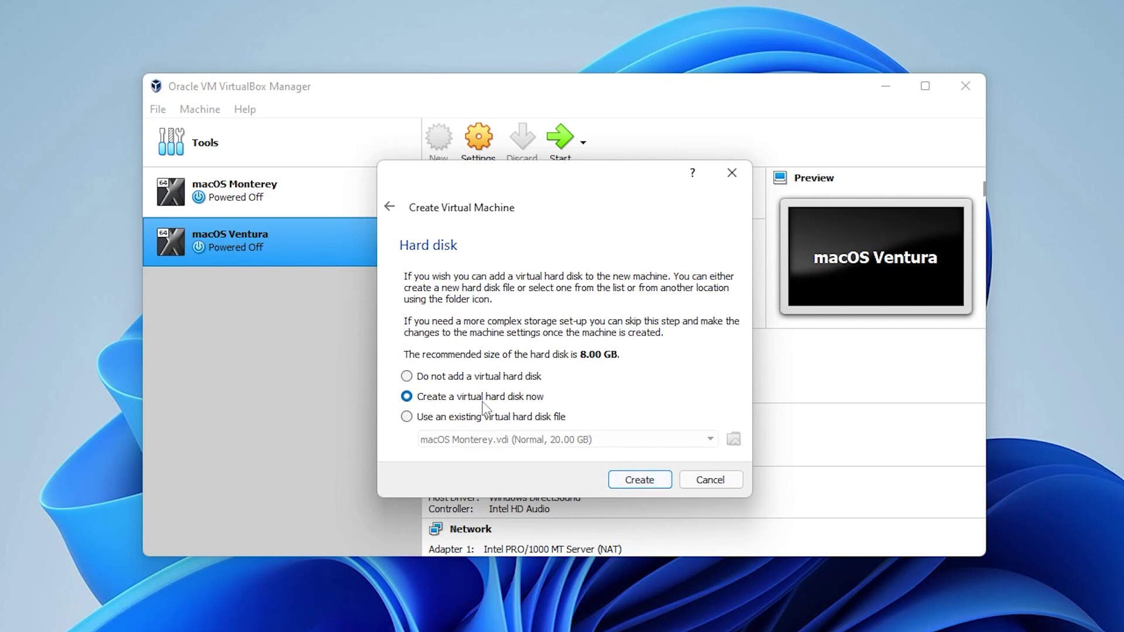
Add a dynamically allocated VDI hard disk of 20 GB and finish creating KaliLinux.
{"action": "left_click", "coordinate": [626, 482]}
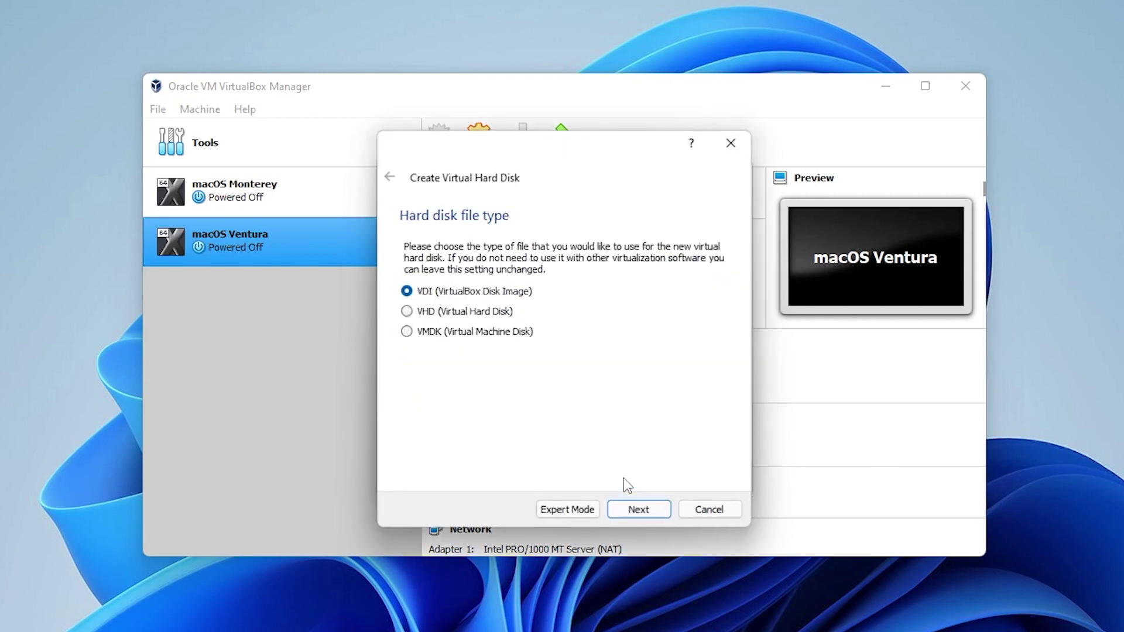
{"action": "left_click", "coordinate": [640, 509]}
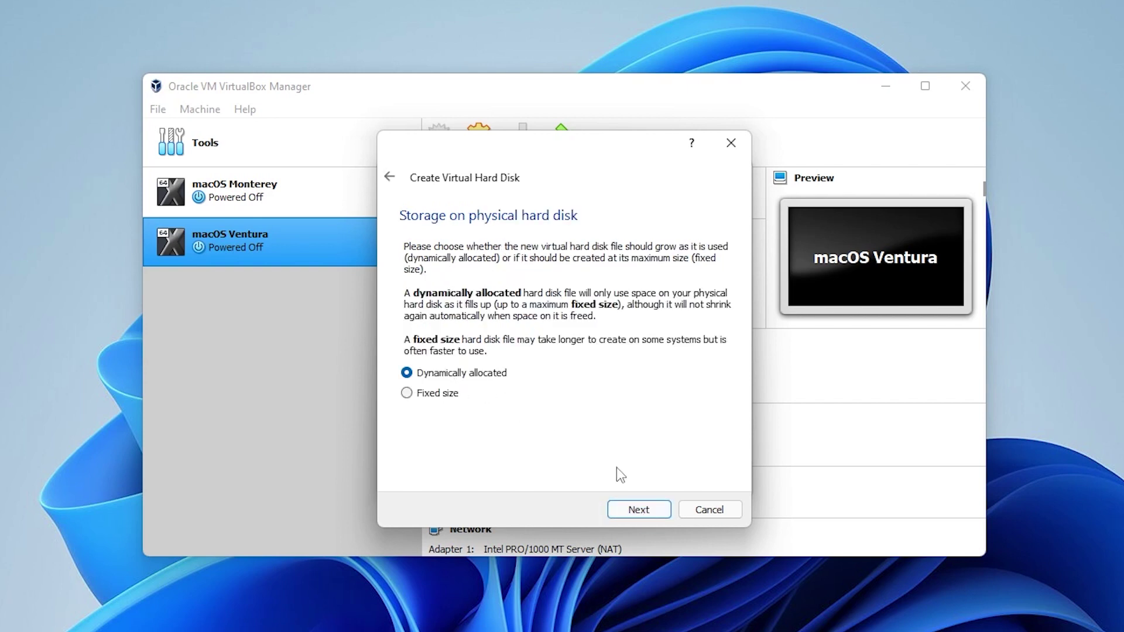
{"action": "left_click", "coordinate": [644, 512]}
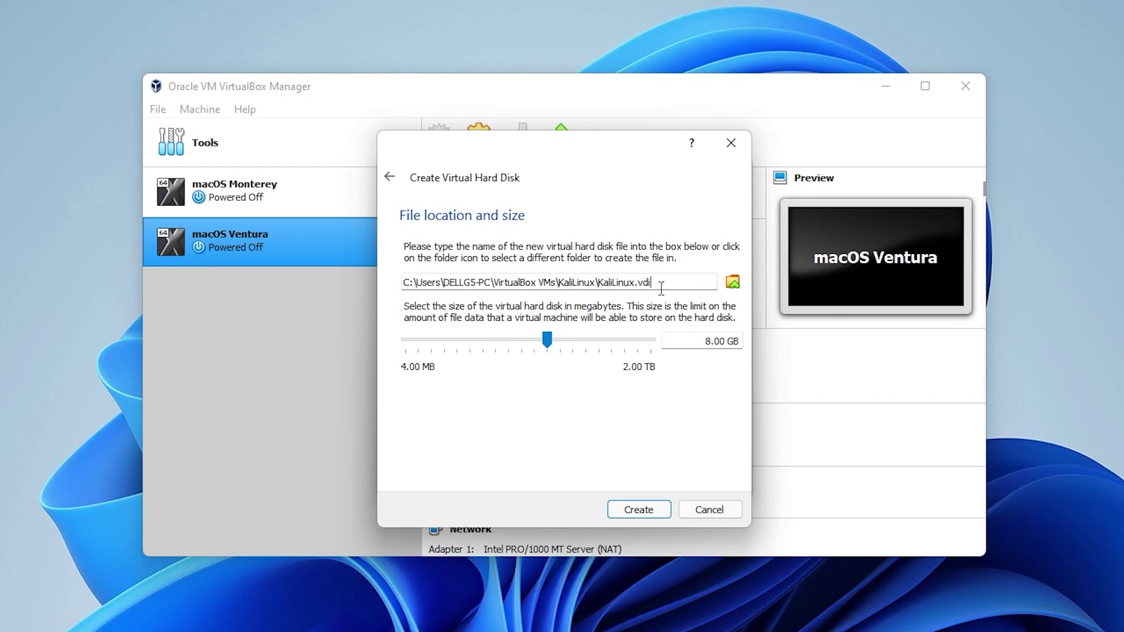
{"action": "left_click", "coordinate": [715, 283]}
{"action": "left_click", "coordinate": [708, 343]}
{"action": "key", "text": "Delete"}
{"action": "type", "text": "20"}
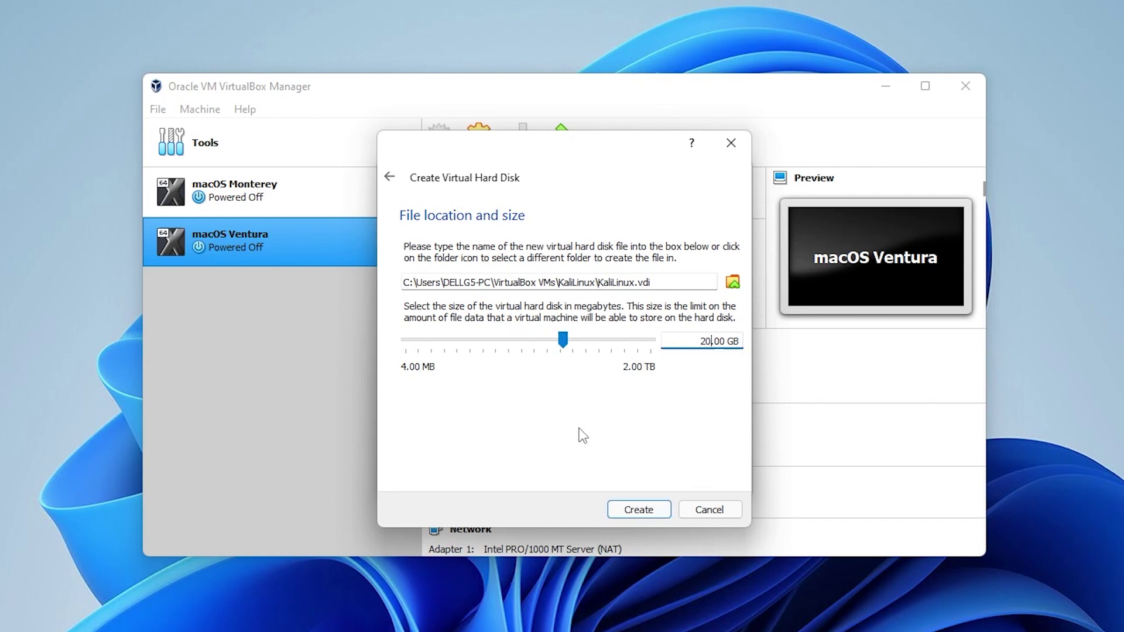
{"action": "left_click", "coordinate": [638, 510]}
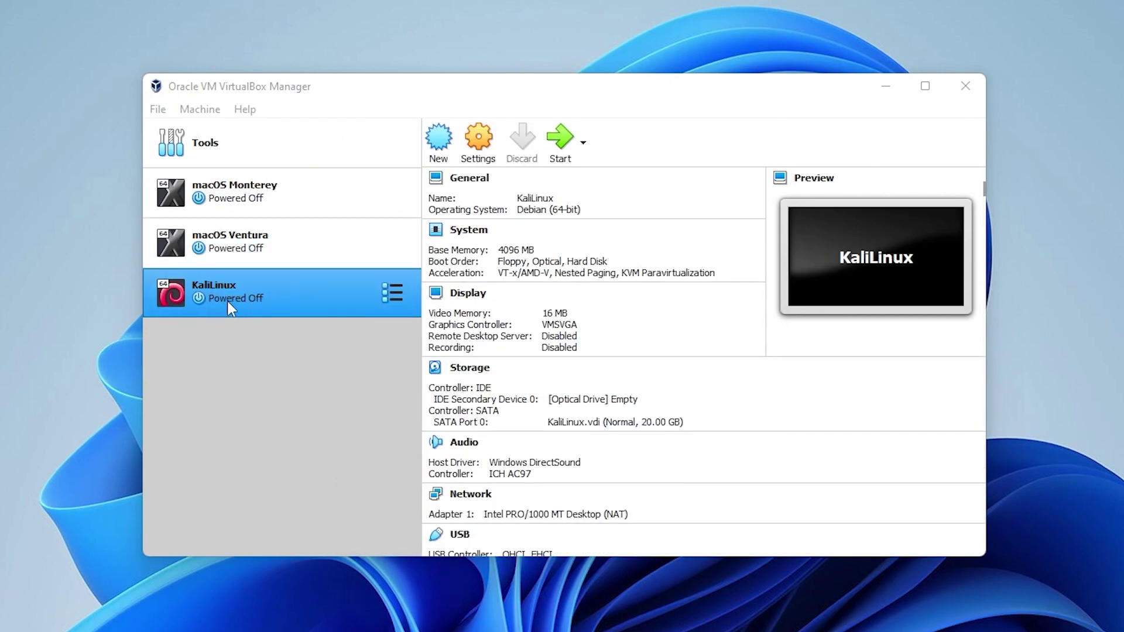
Give the KaliLinux machine 4 processors in its System settings.
{"action": "left_click", "coordinate": [481, 154]}
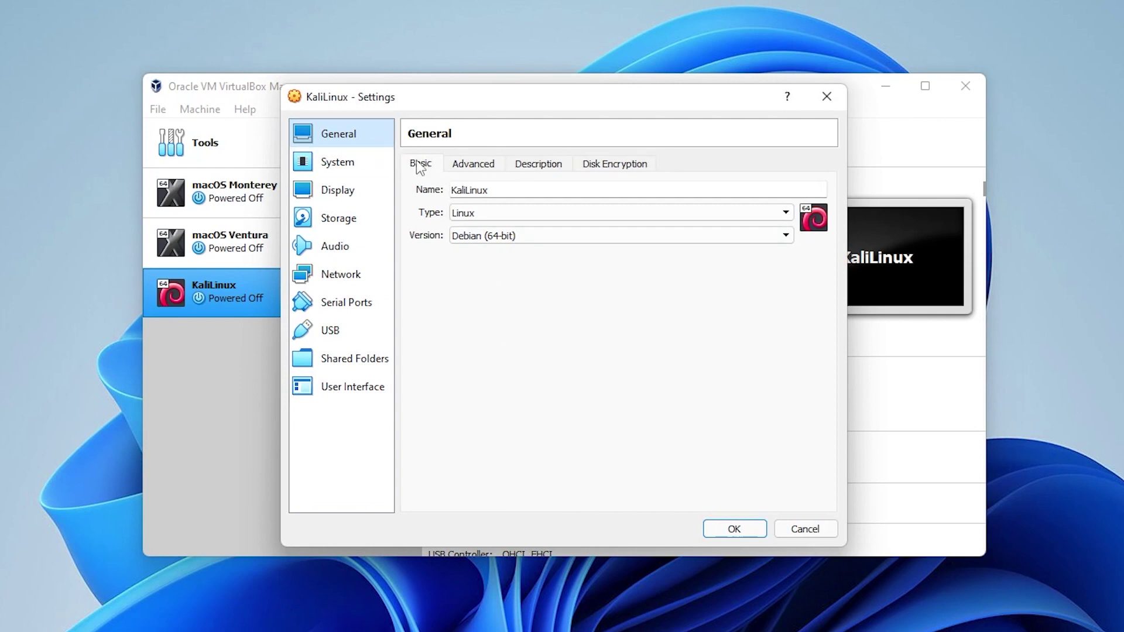
{"action": "left_click", "coordinate": [368, 170]}
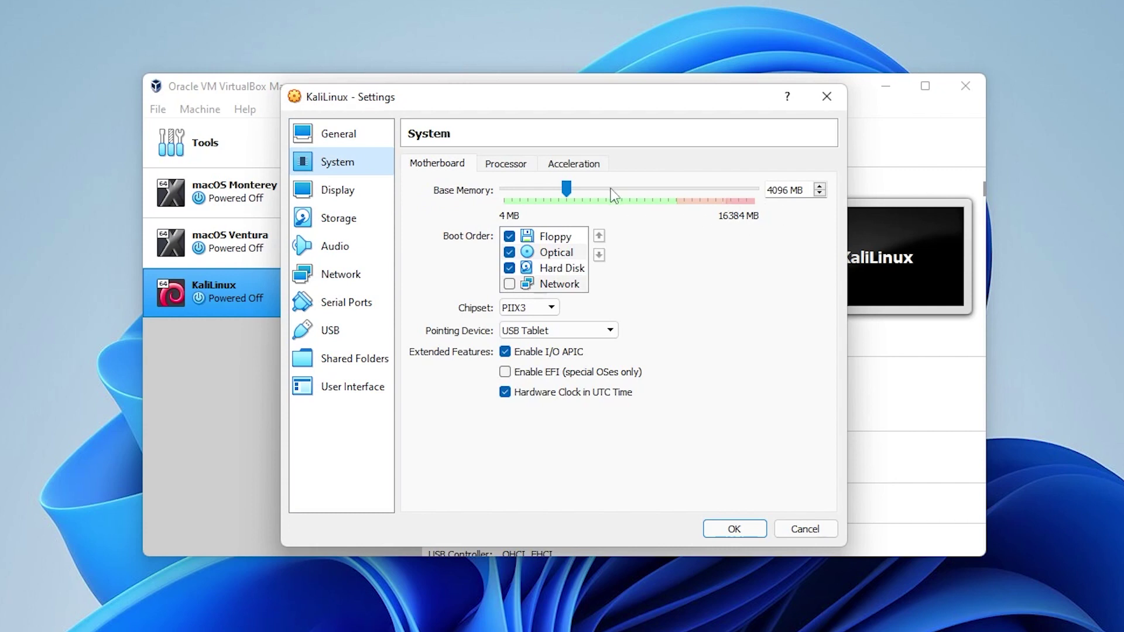
{"action": "left_click", "coordinate": [515, 169]}
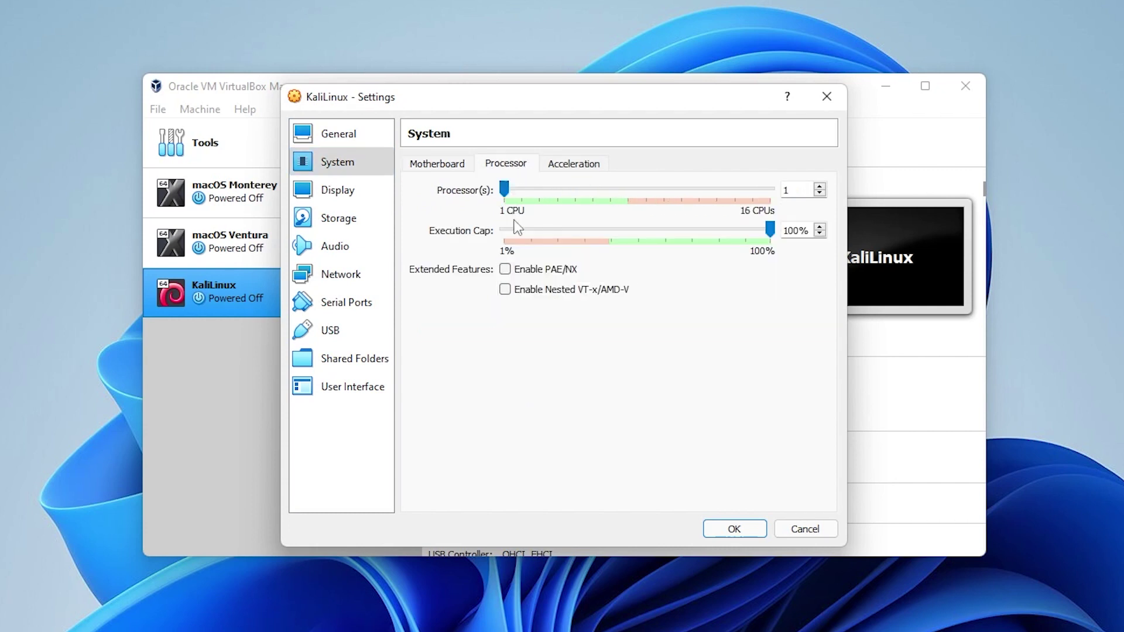
{"action": "left_click_drag", "start_coordinate": [504, 188], "coordinate": [557, 189]}
Raise the display's video memory to 128 MB.
{"action": "left_click", "coordinate": [346, 196]}
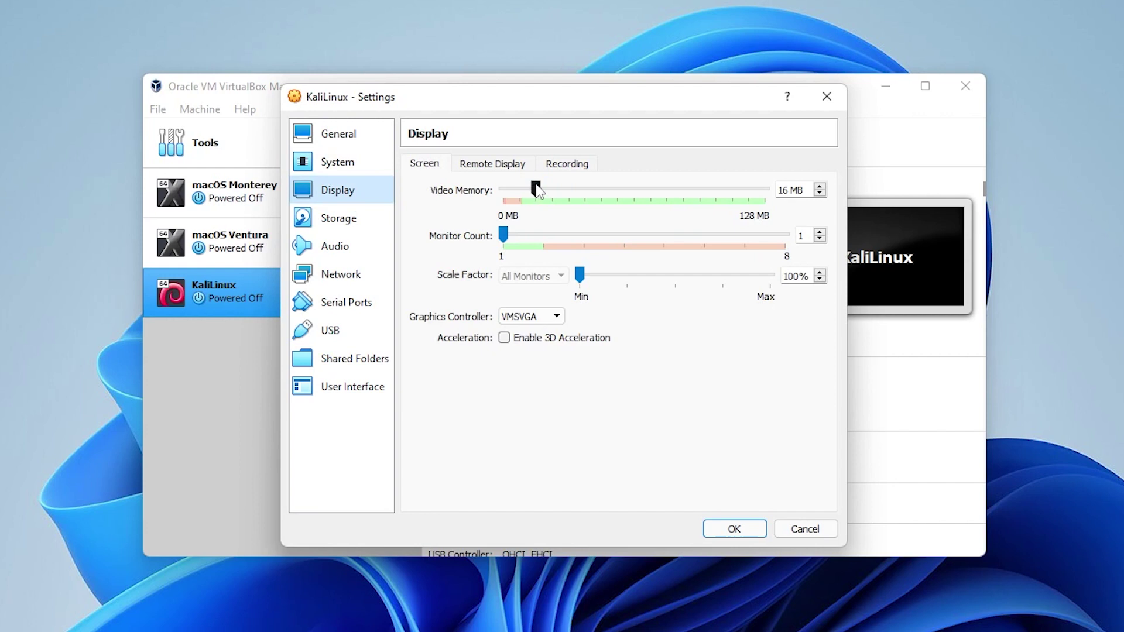
{"action": "left_click", "coordinate": [537, 189]}
{"action": "left_click_drag", "start_coordinate": [537, 190], "coordinate": [798, 213]}
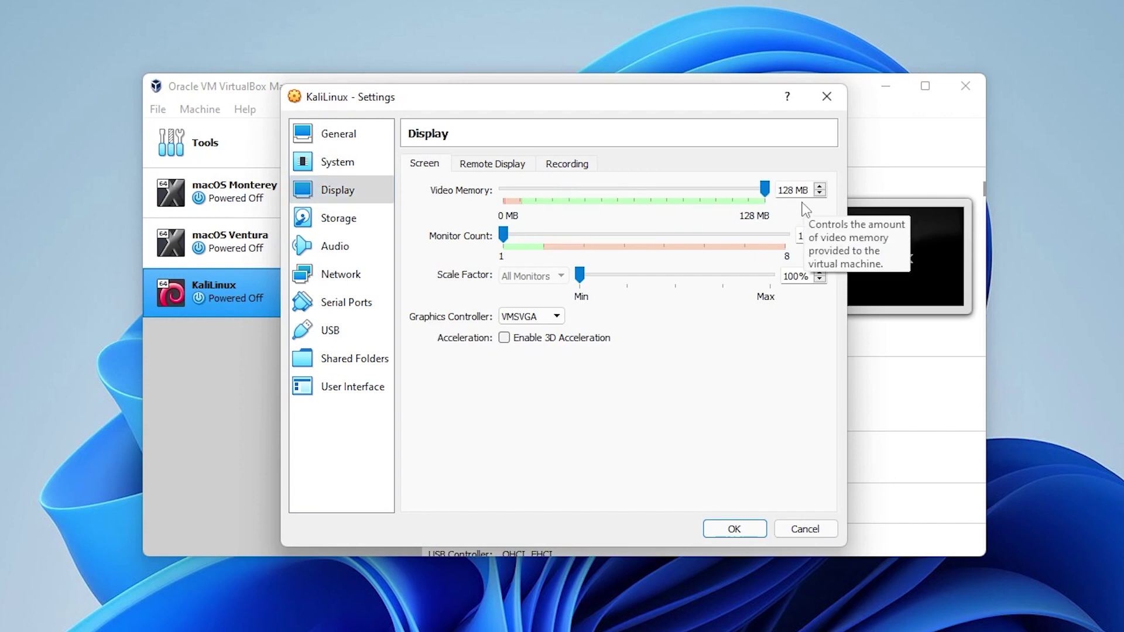
{"action": "left_click", "coordinate": [358, 219]}
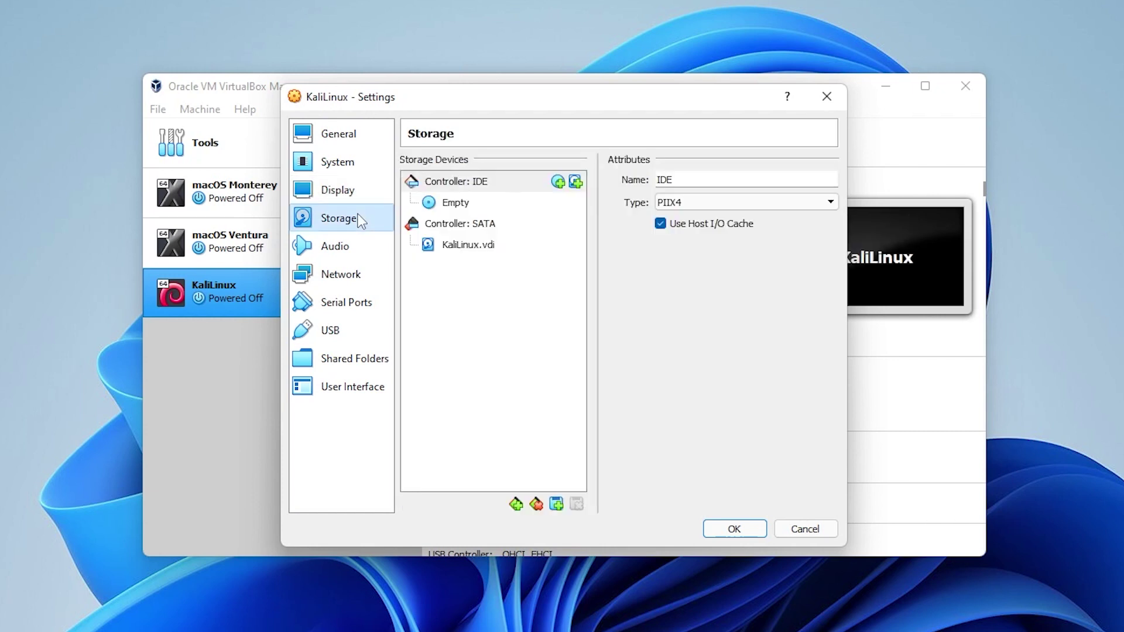
Attach kali-linux-2022.2-installer-amd64.iso to the empty optical drive and save the settings.
{"action": "left_click", "coordinate": [449, 208]}
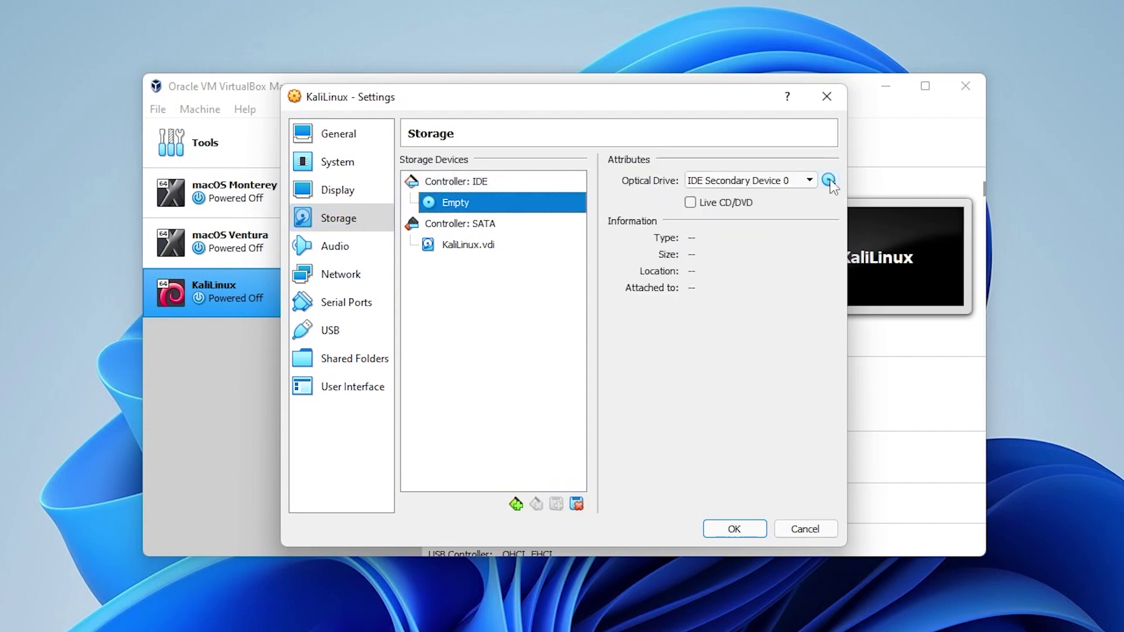
{"action": "left_click", "coordinate": [829, 181]}
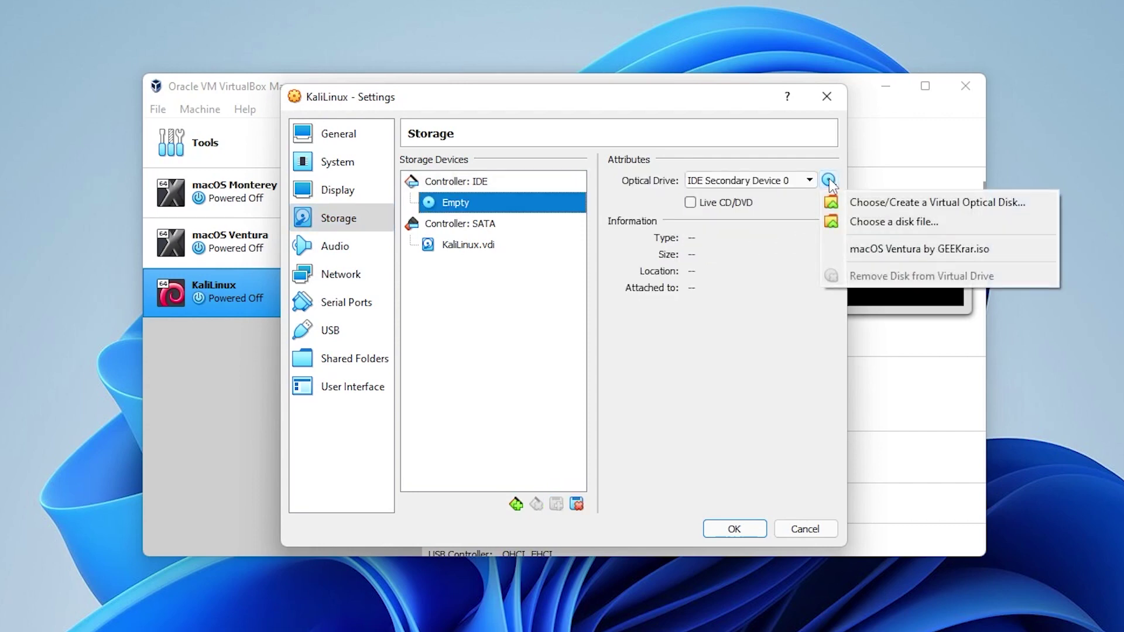
{"action": "left_click", "coordinate": [893, 223]}
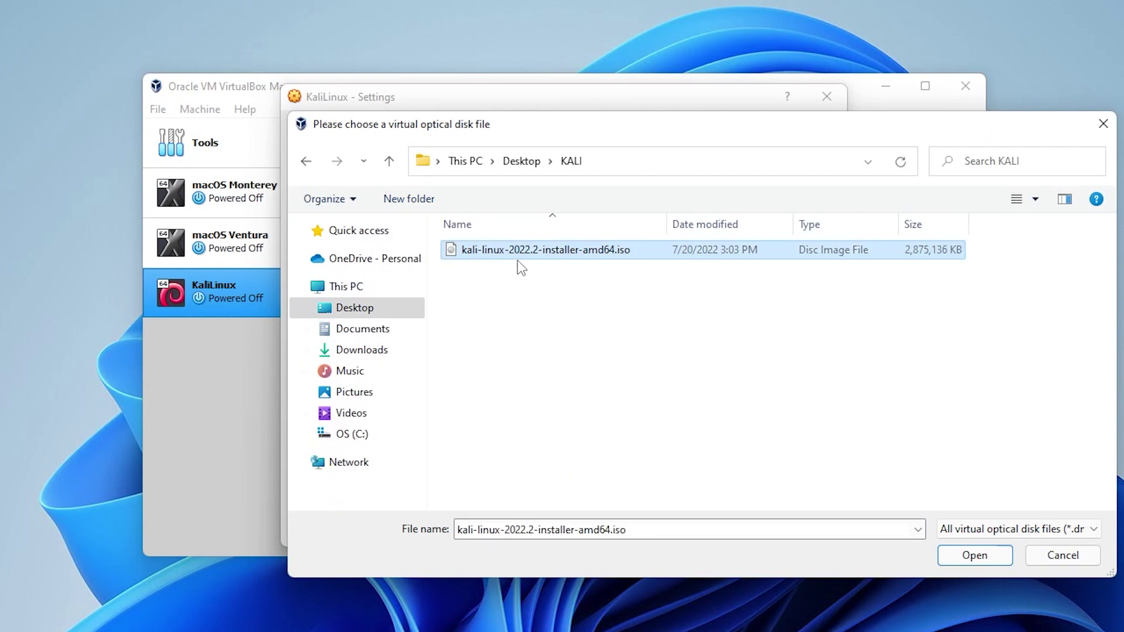
{"action": "left_click", "coordinate": [975, 556]}
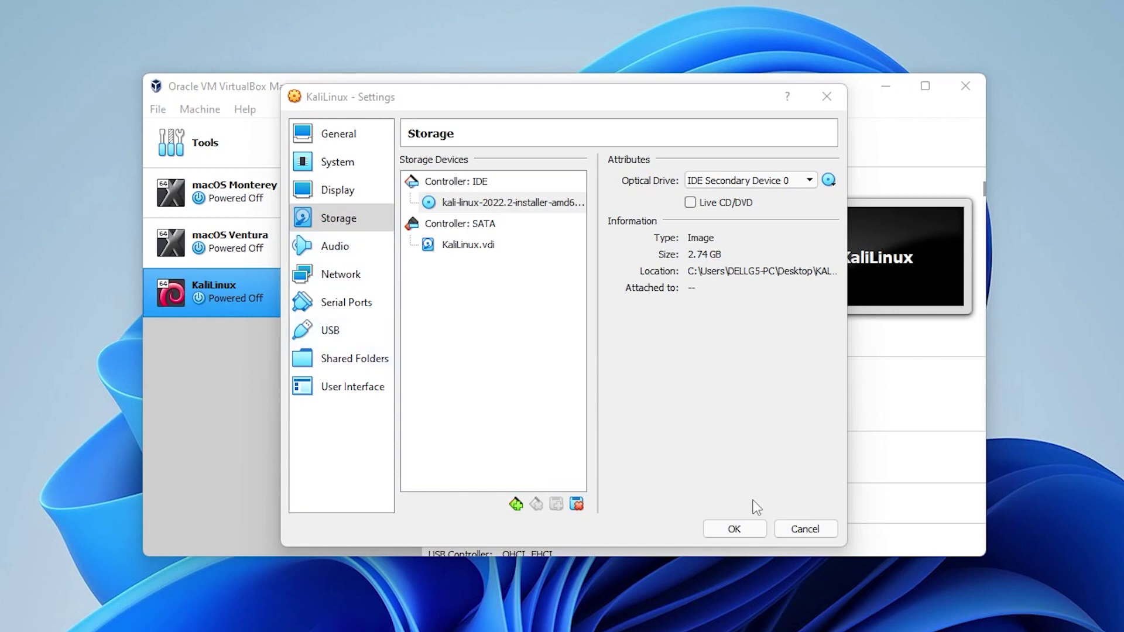
{"action": "left_click", "coordinate": [741, 527]}
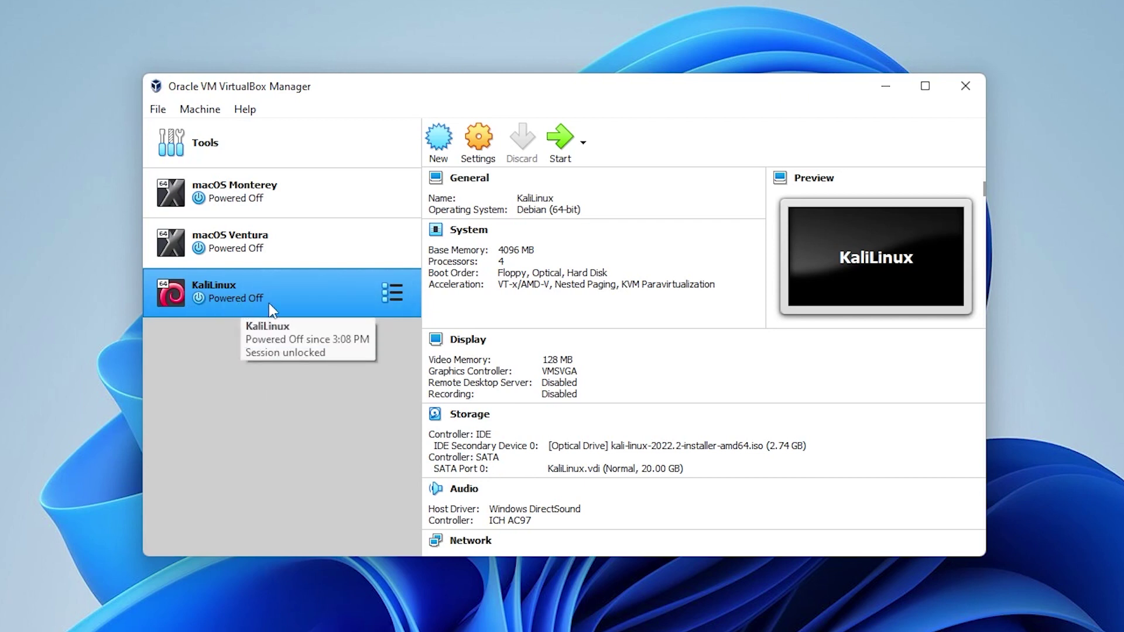
Start the KaliLinux virtual machine.
{"action": "left_click", "coordinate": [564, 143]}
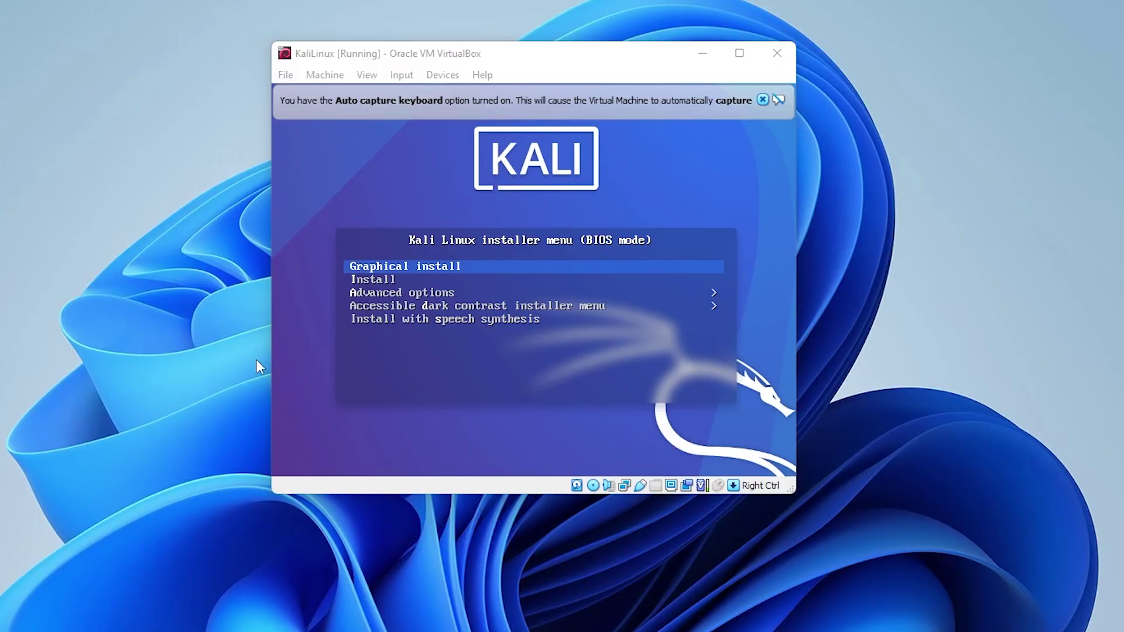
Dismiss the auto-capture notice and launch Graphical install from the boot menu.
{"action": "left_click", "coordinate": [761, 98]}
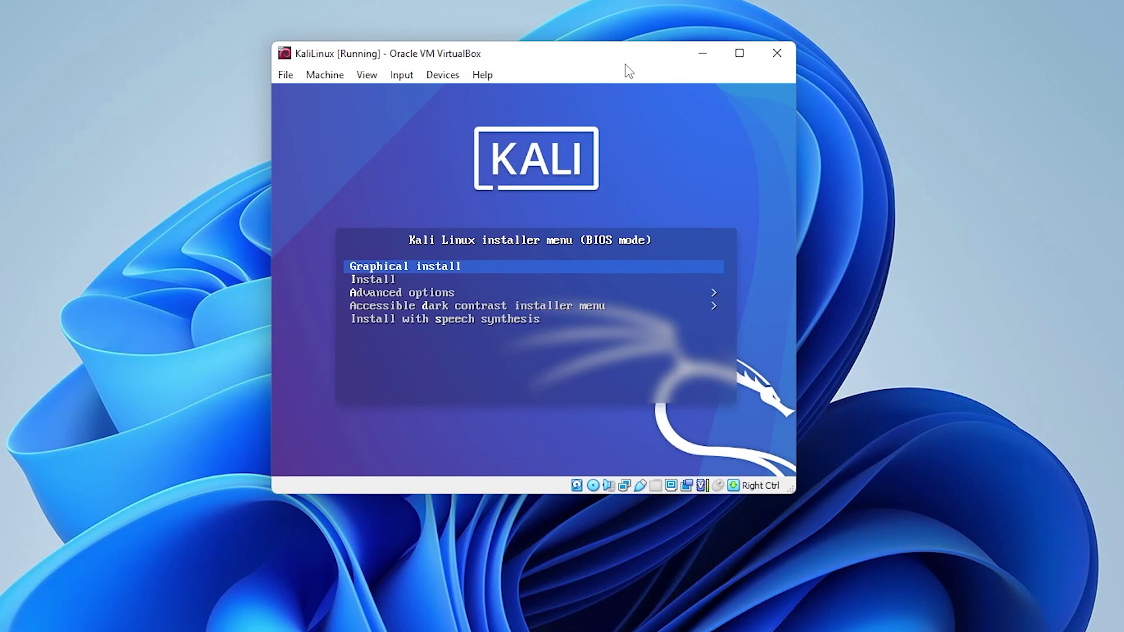
{"action": "key", "text": "Down"}
{"action": "key", "text": "Down"}
{"action": "key", "text": "Down"}
{"action": "key", "text": "Up"}
{"action": "key", "text": "Up"}
{"action": "key", "text": "Up"}
{"action": "key", "text": "Return"}
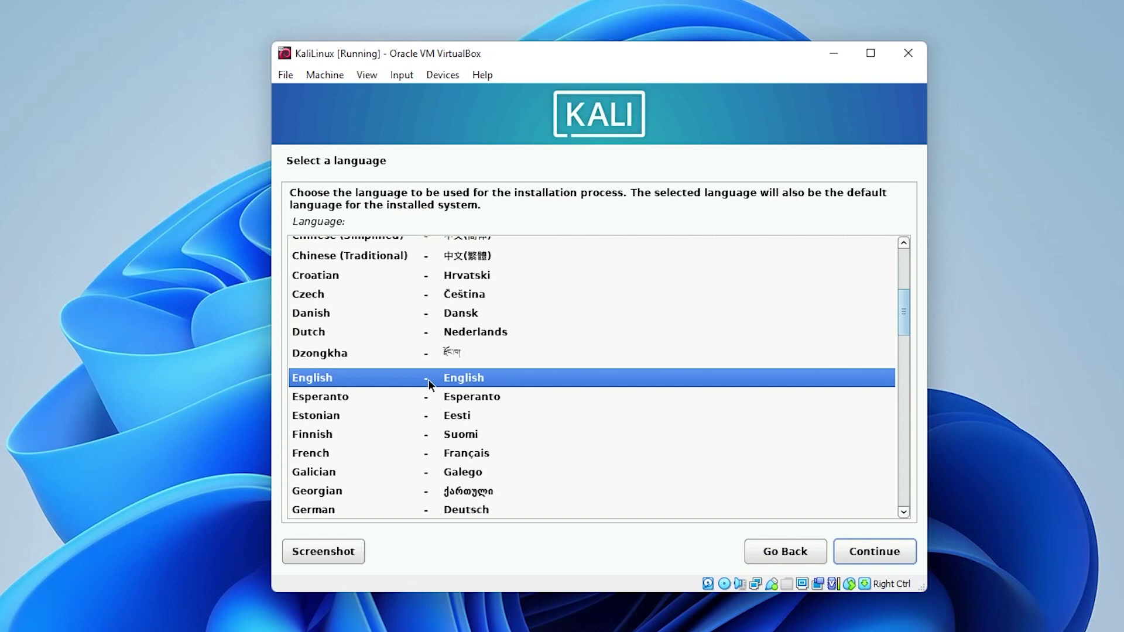
Accept English, United States and the American English keymap.
{"action": "left_click", "coordinate": [898, 555]}
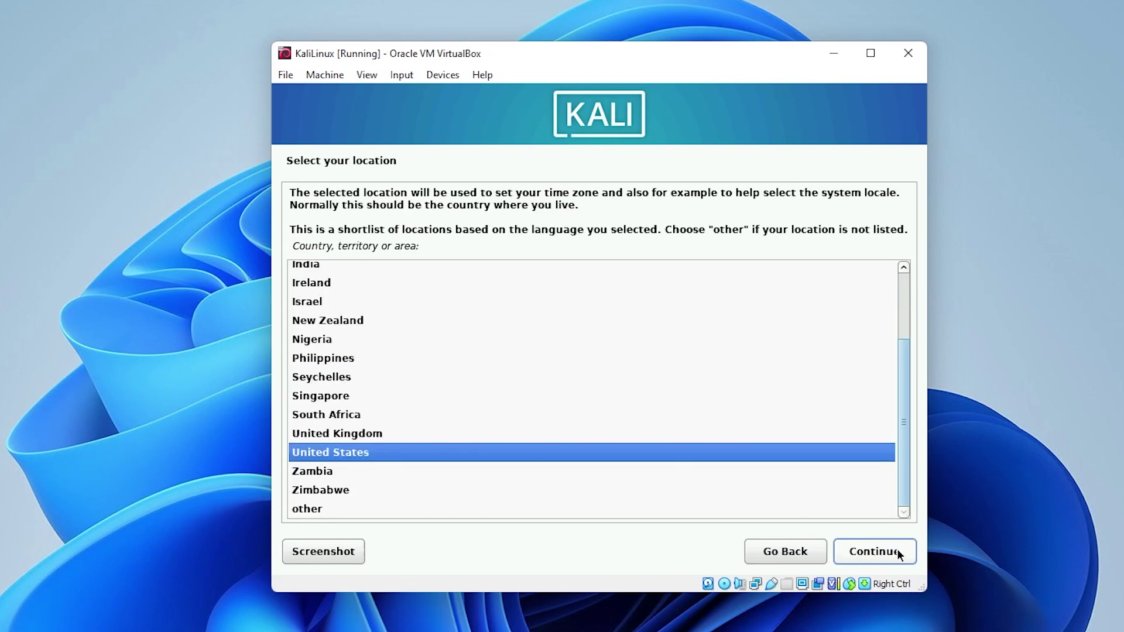
{"action": "left_click", "coordinate": [898, 554]}
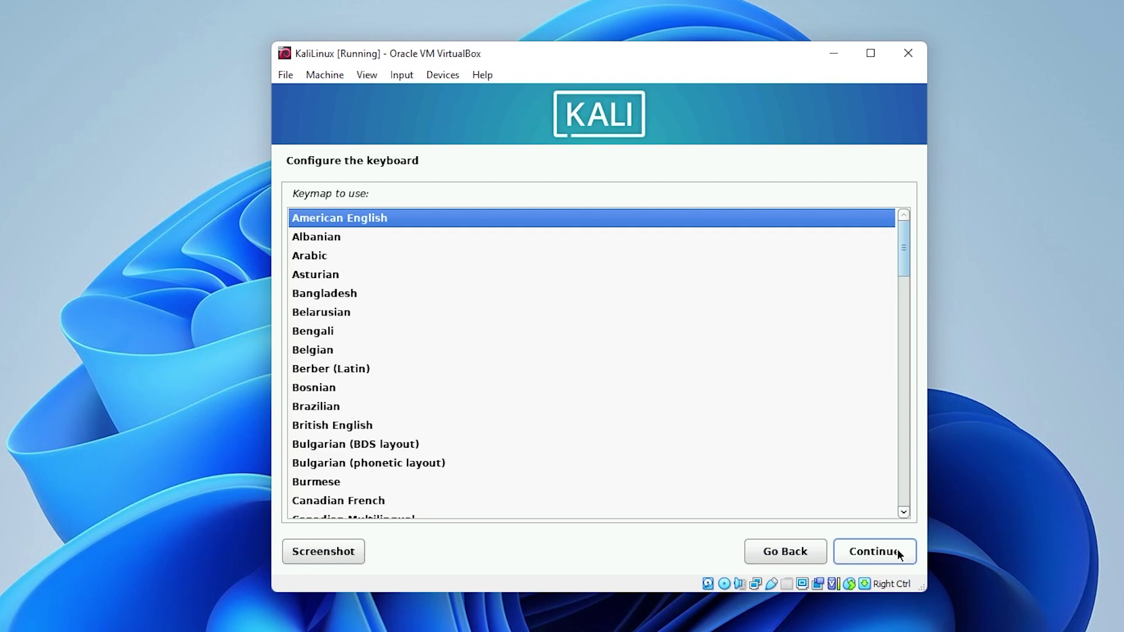
{"action": "left_click", "coordinate": [898, 551]}
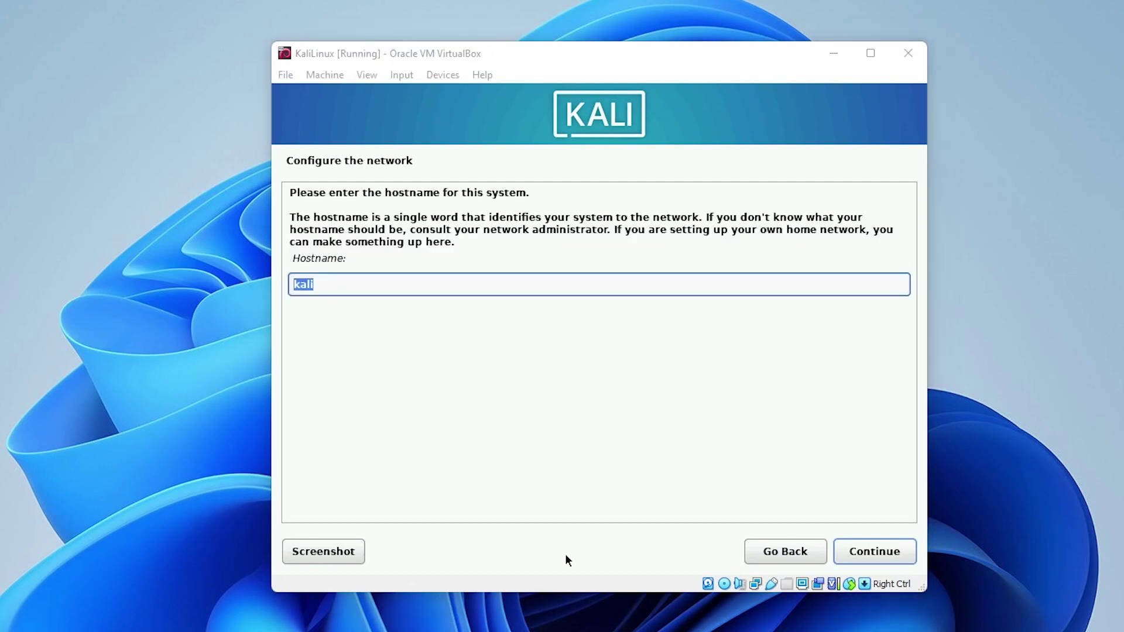
Keep hostname kali with a blank domain, enter the user's full name, and accept the suggested username.
{"action": "left_click", "coordinate": [875, 548]}
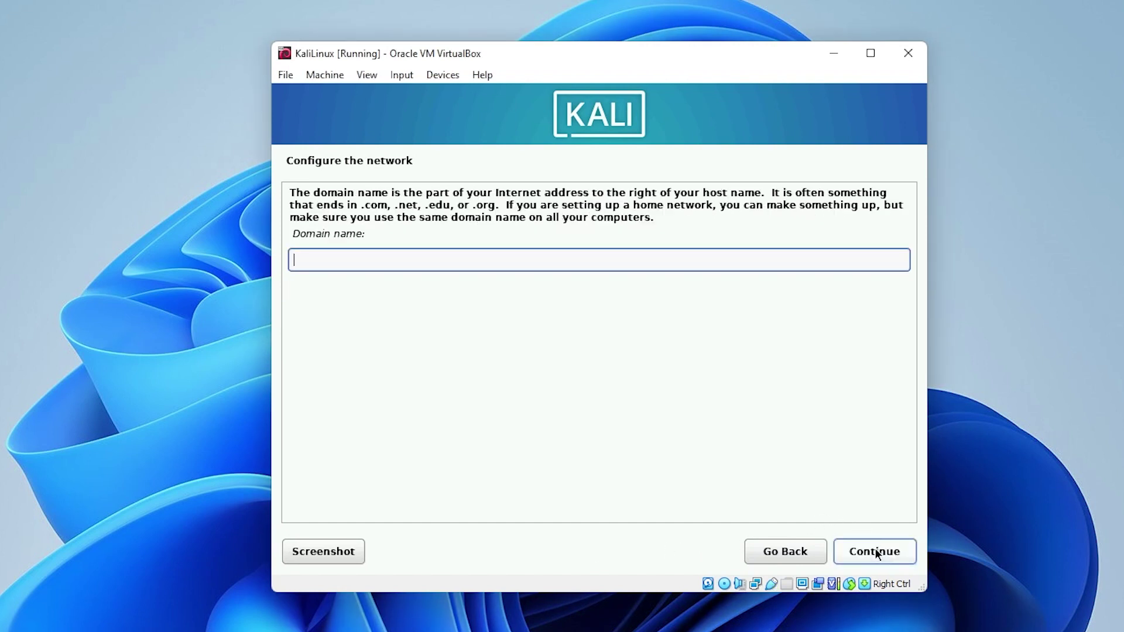
{"action": "left_click", "coordinate": [875, 550]}
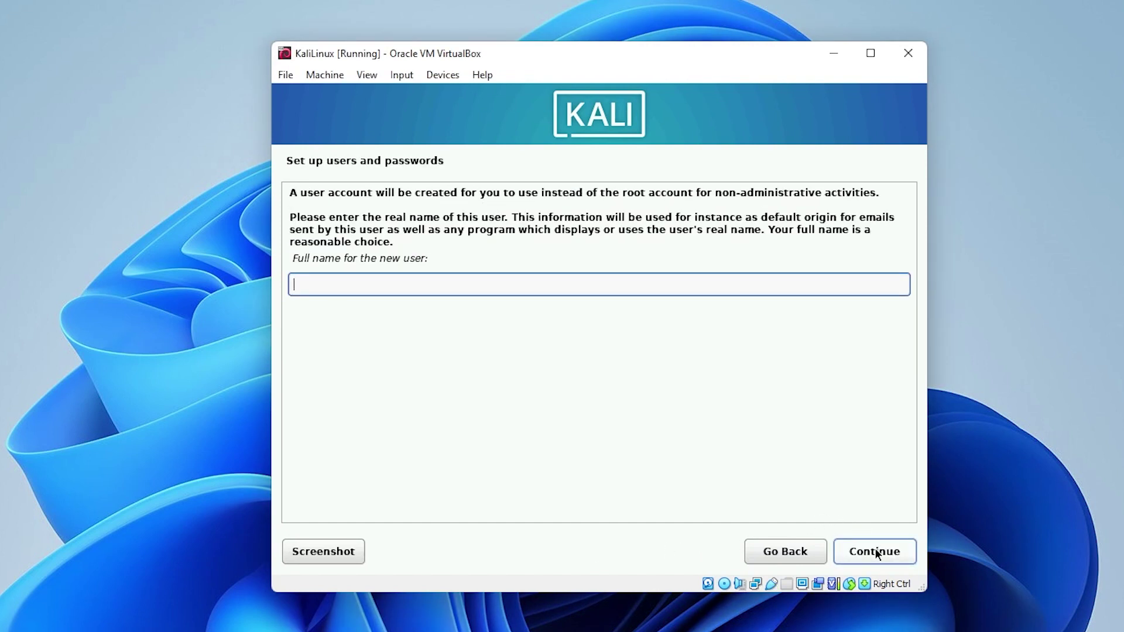
{"action": "type", "text": "GEEKrar"}
{"action": "left_click", "coordinate": [875, 550]}
{"action": "left_click", "coordinate": [874, 550]}
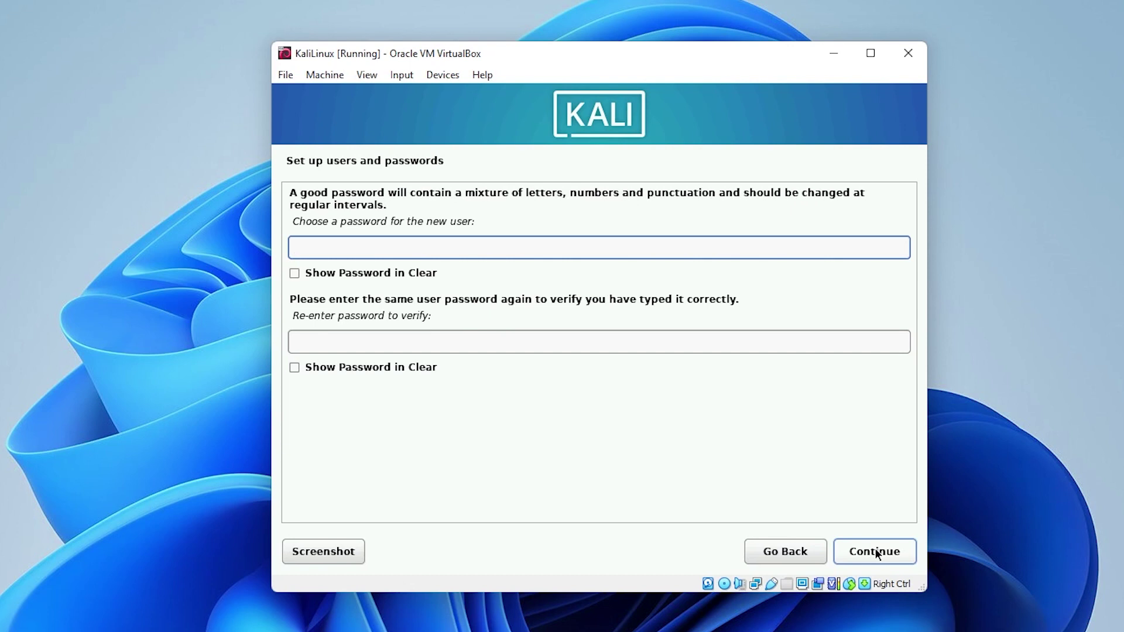
Enter and confirm the user password, then accept the Eastern time zone.
{"action": "key", "text": "Tab"}
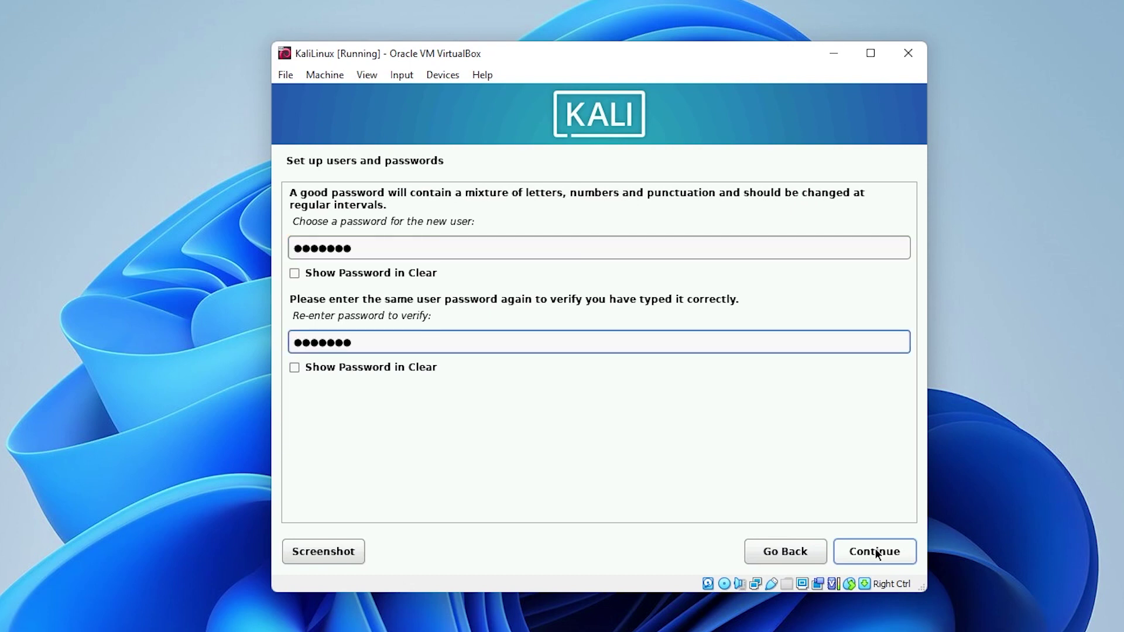
{"action": "left_click", "coordinate": [875, 551]}
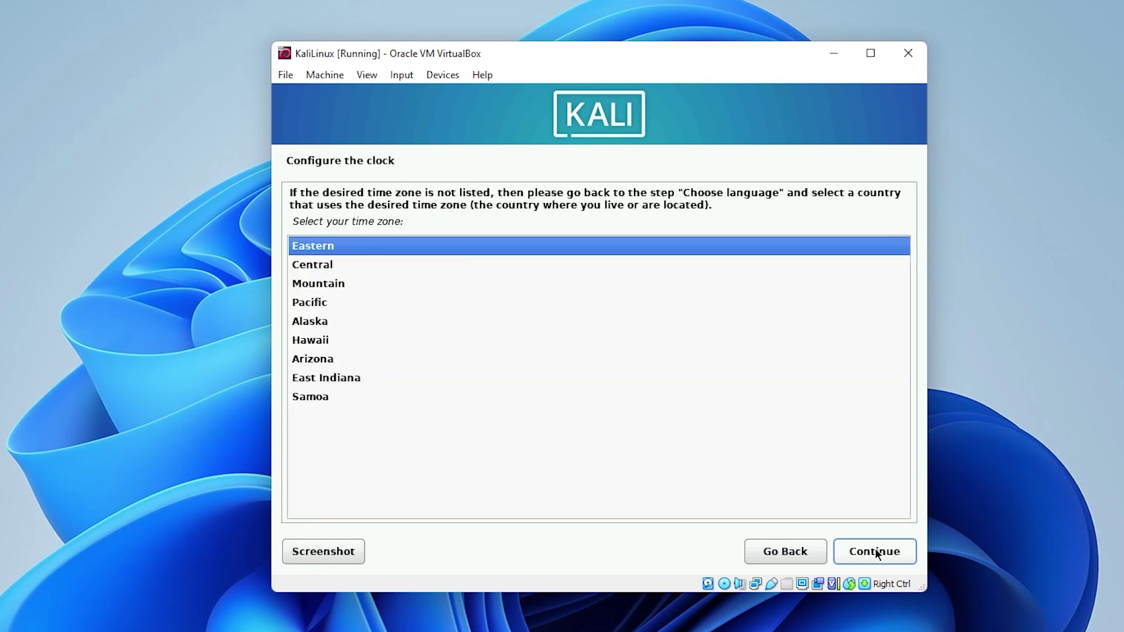
{"action": "left_click", "coordinate": [876, 552]}
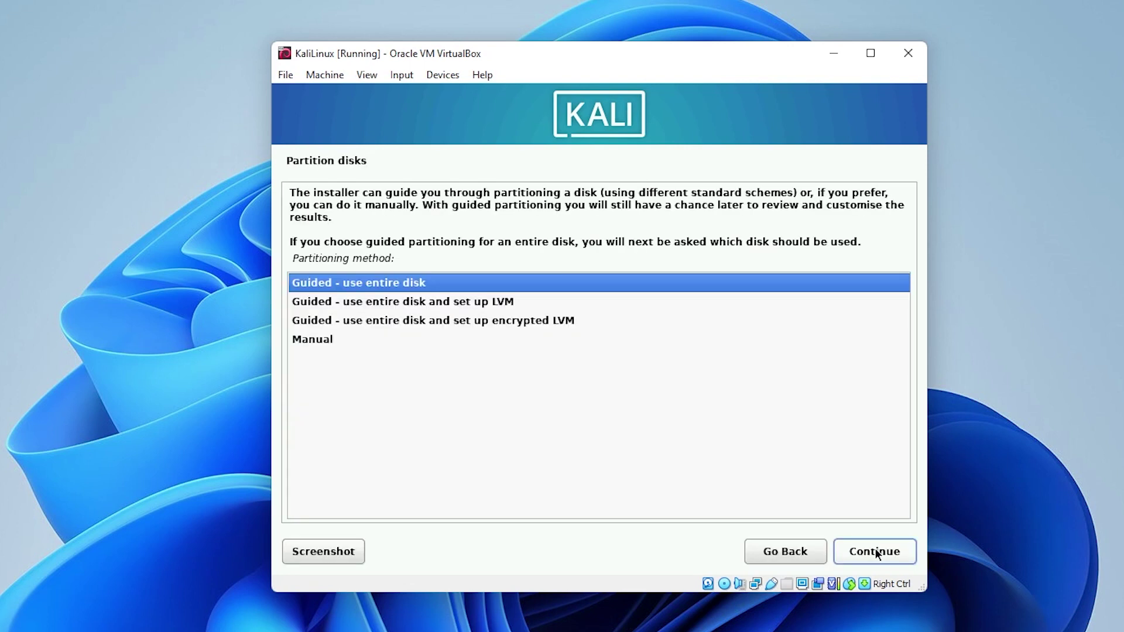
Partition the entire 21.5 GB VBOX HARDDISK with all files in one partition and write the changes.
{"action": "left_click", "coordinate": [876, 552]}
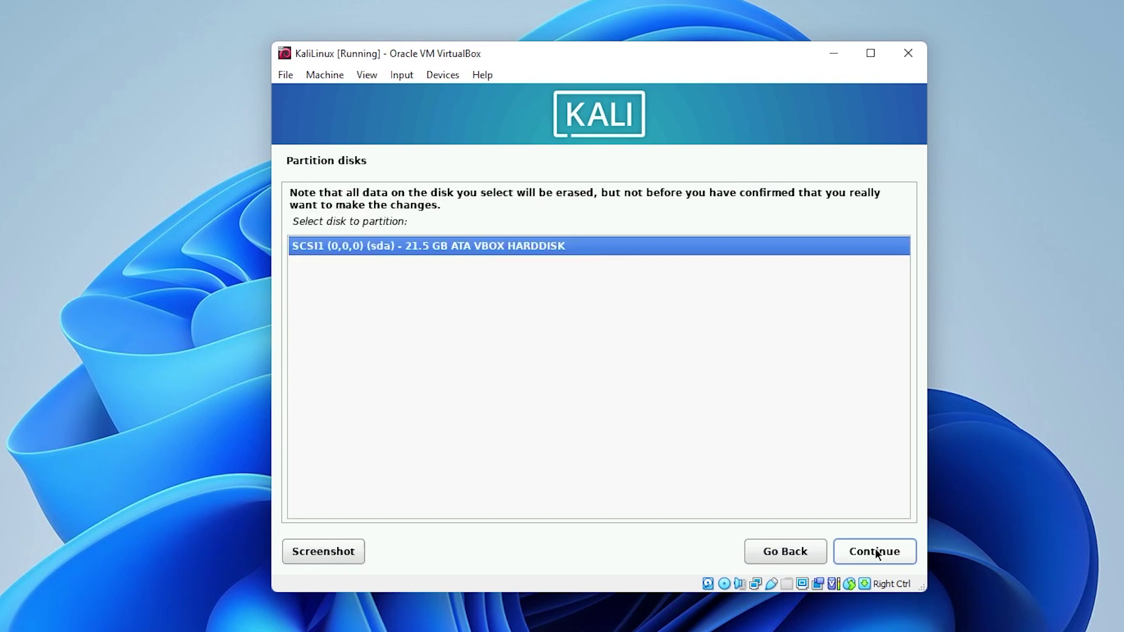
{"action": "left_click", "coordinate": [876, 552]}
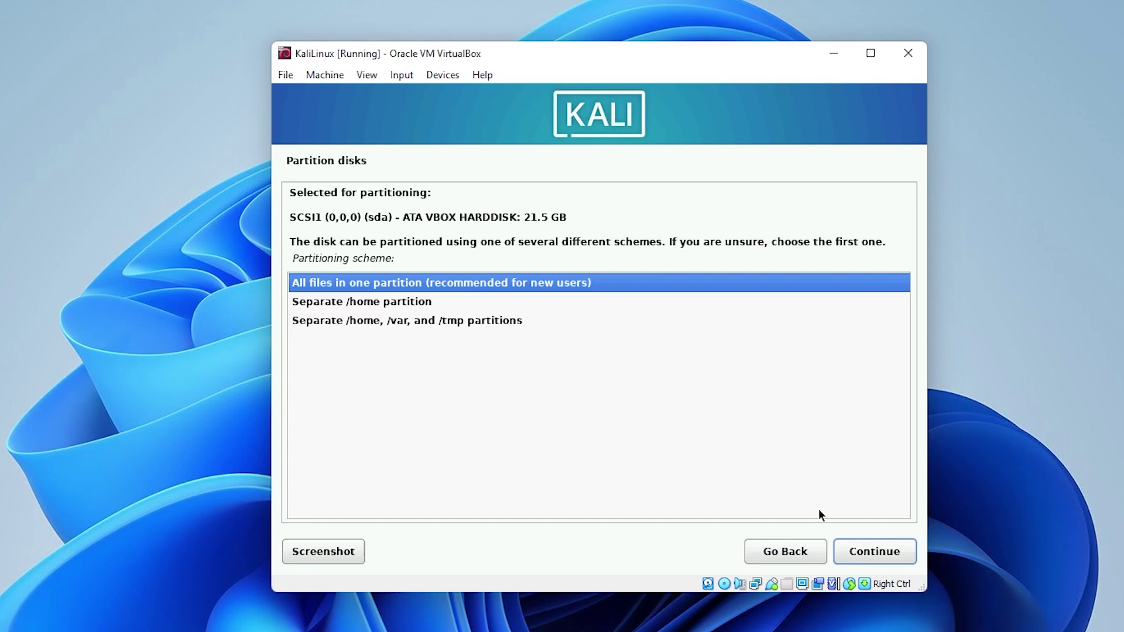
{"action": "left_click", "coordinate": [888, 556]}
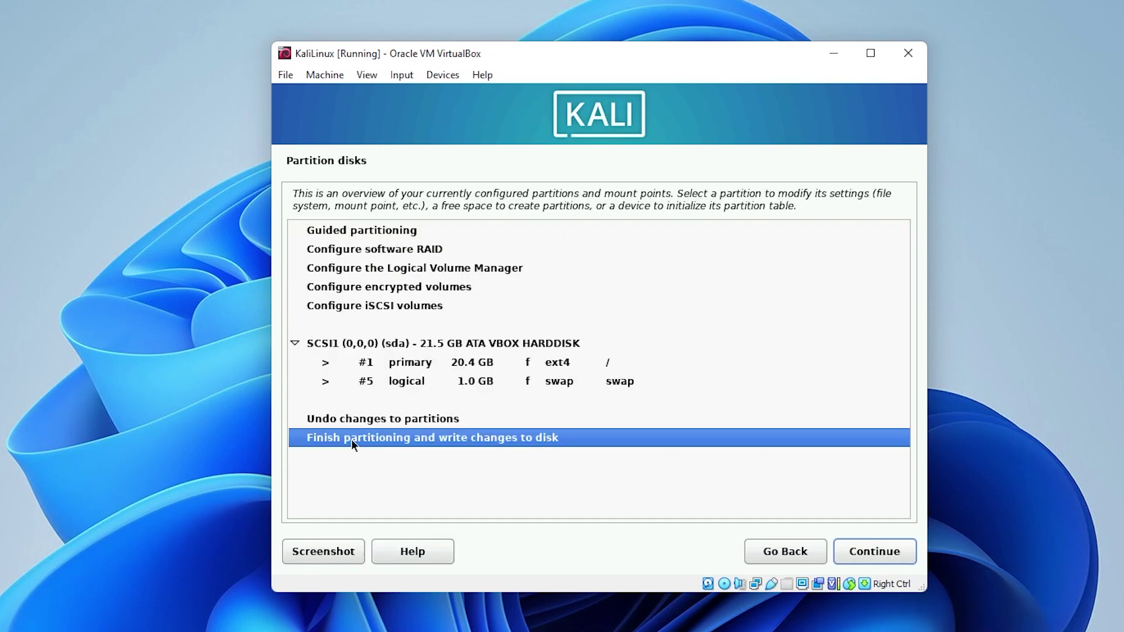
{"action": "left_click", "coordinate": [876, 554]}
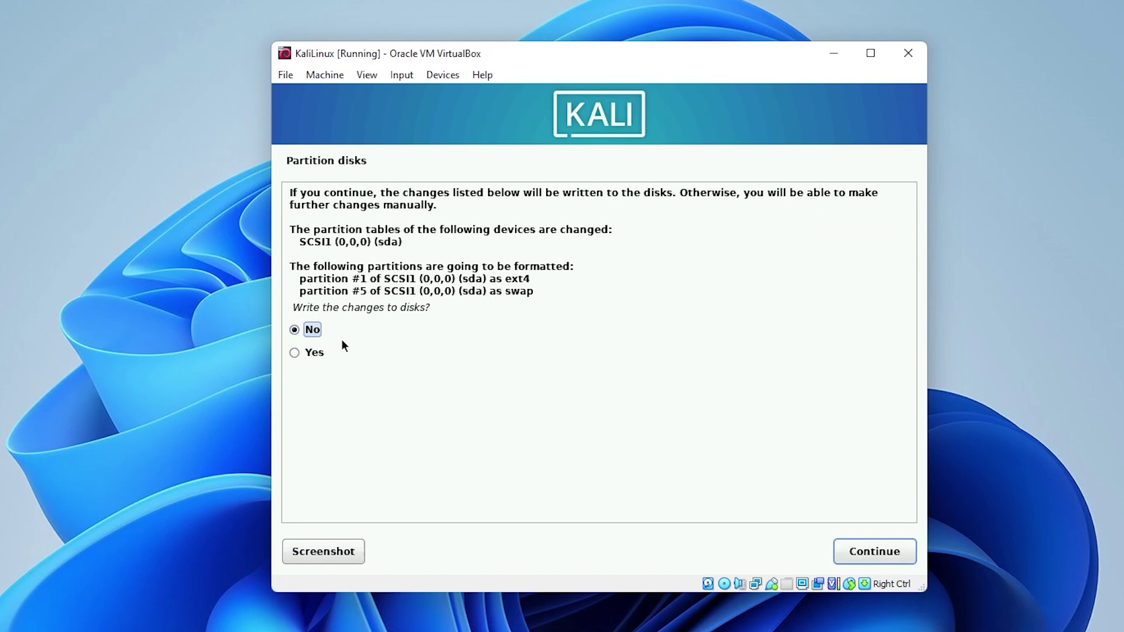
{"action": "left_click", "coordinate": [295, 352]}
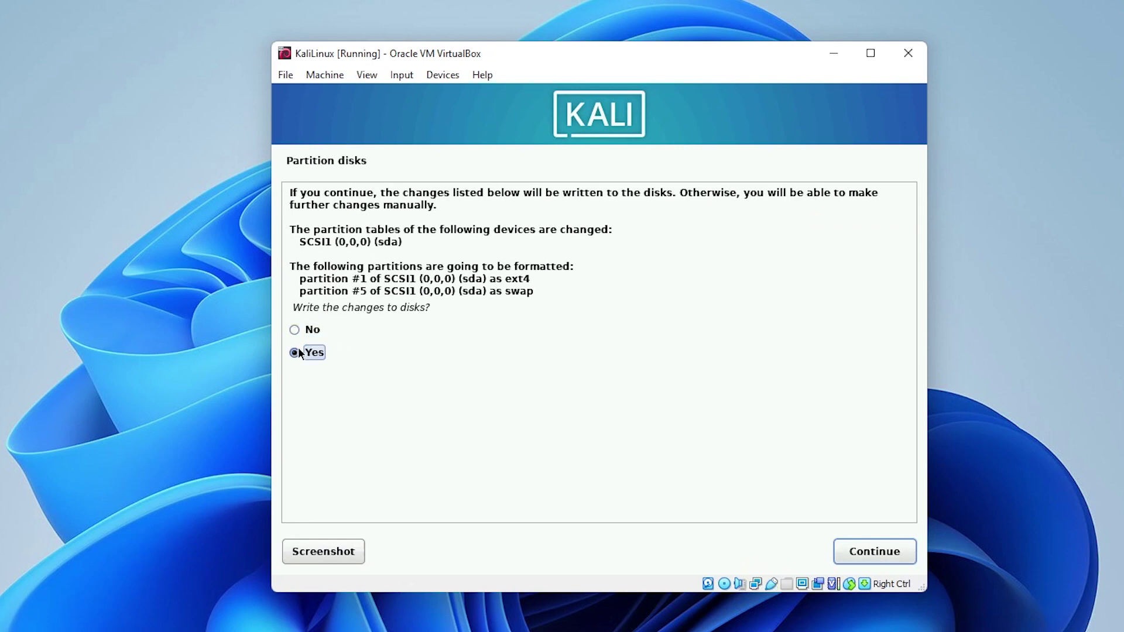
{"action": "left_click", "coordinate": [874, 547]}
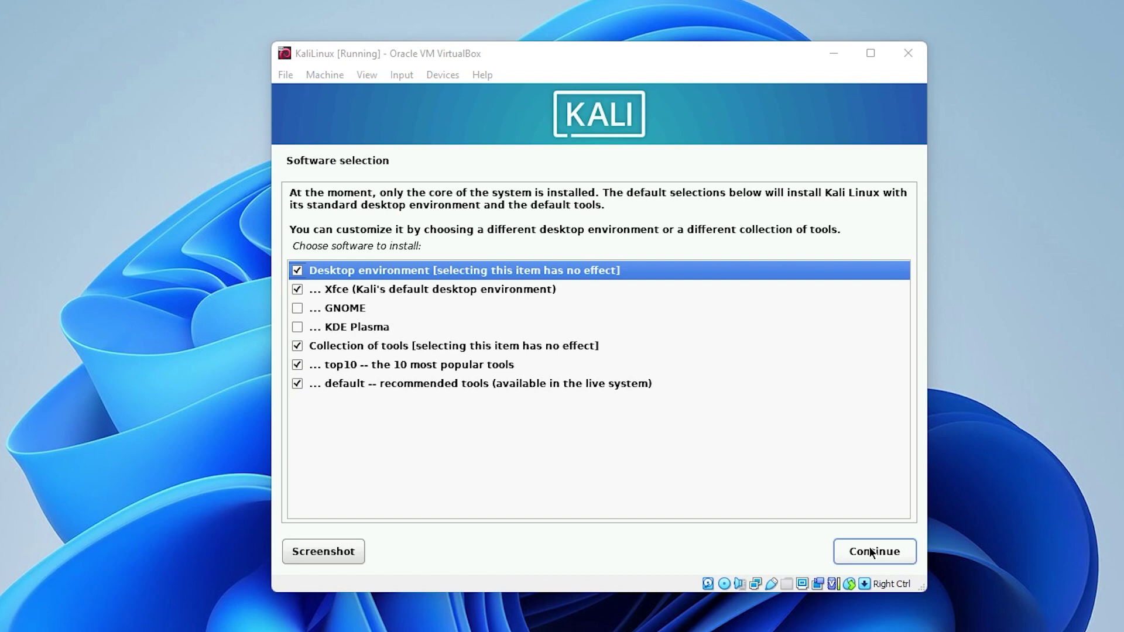
Keep the default Xfce desktop and tools, and install the GRUB boot loader on /dev/sda.
{"action": "left_click", "coordinate": [870, 551]}
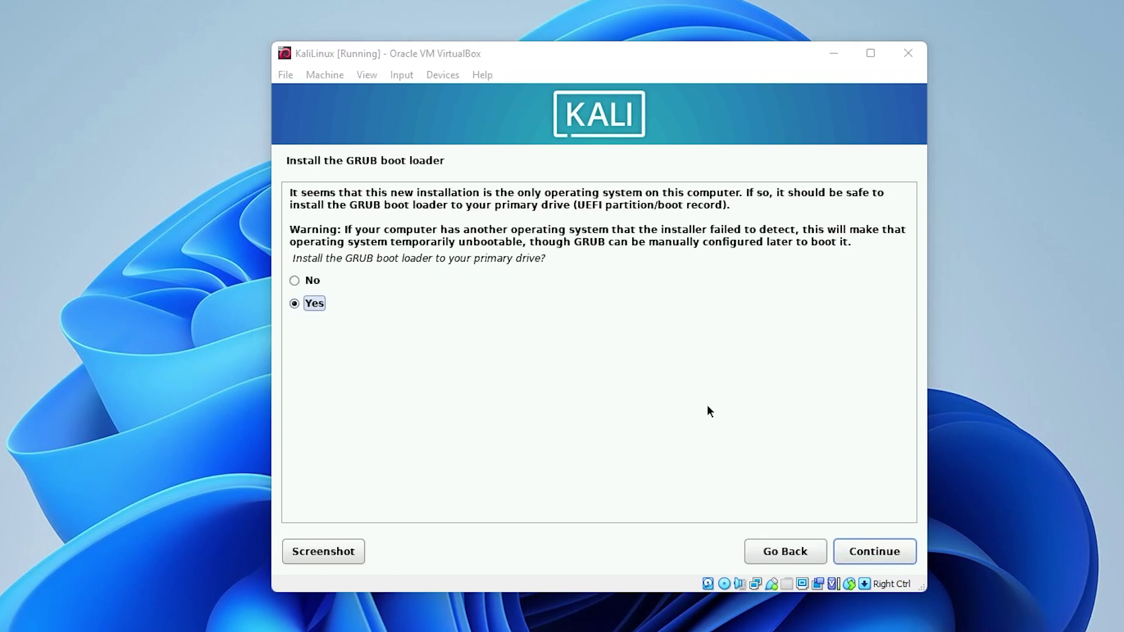
{"action": "left_click", "coordinate": [873, 561]}
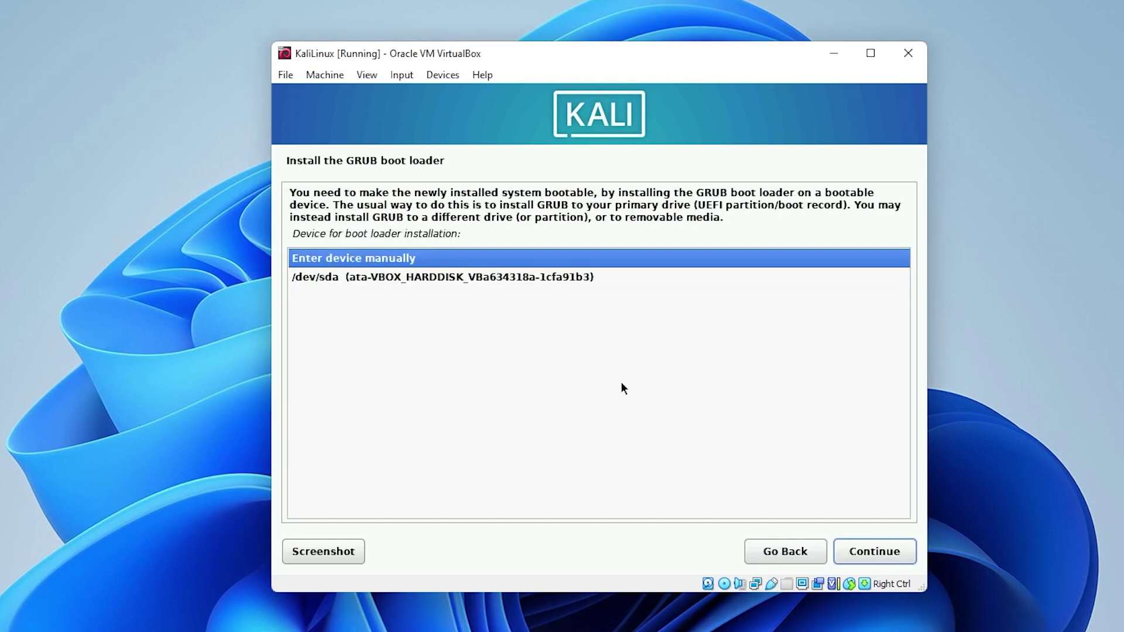
{"action": "left_click", "coordinate": [373, 282]}
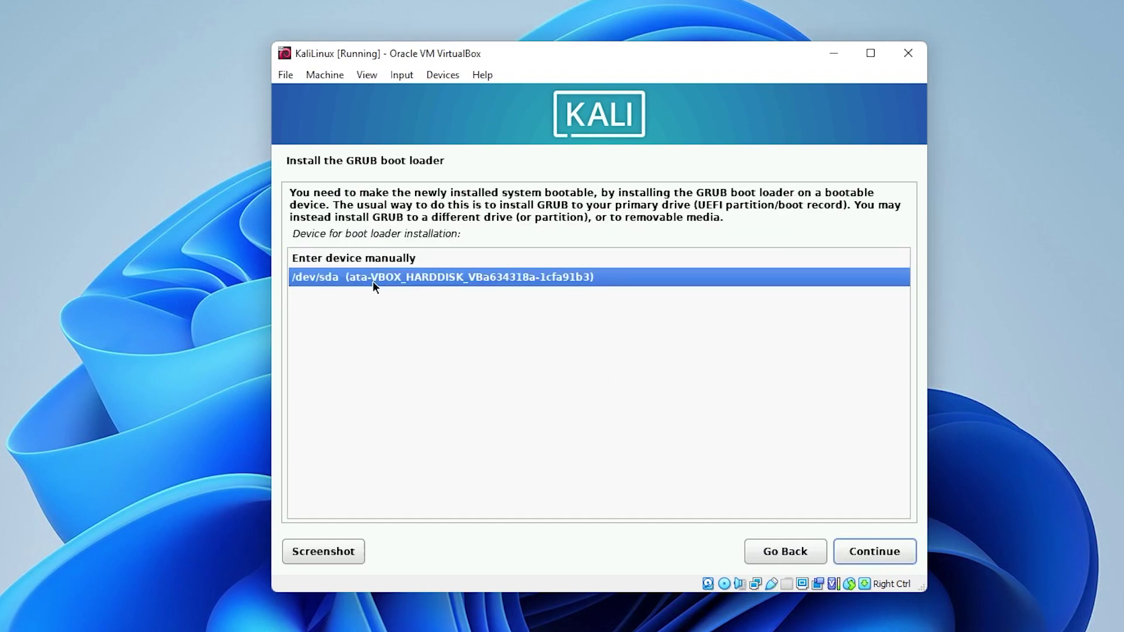
{"action": "left_click", "coordinate": [860, 557]}
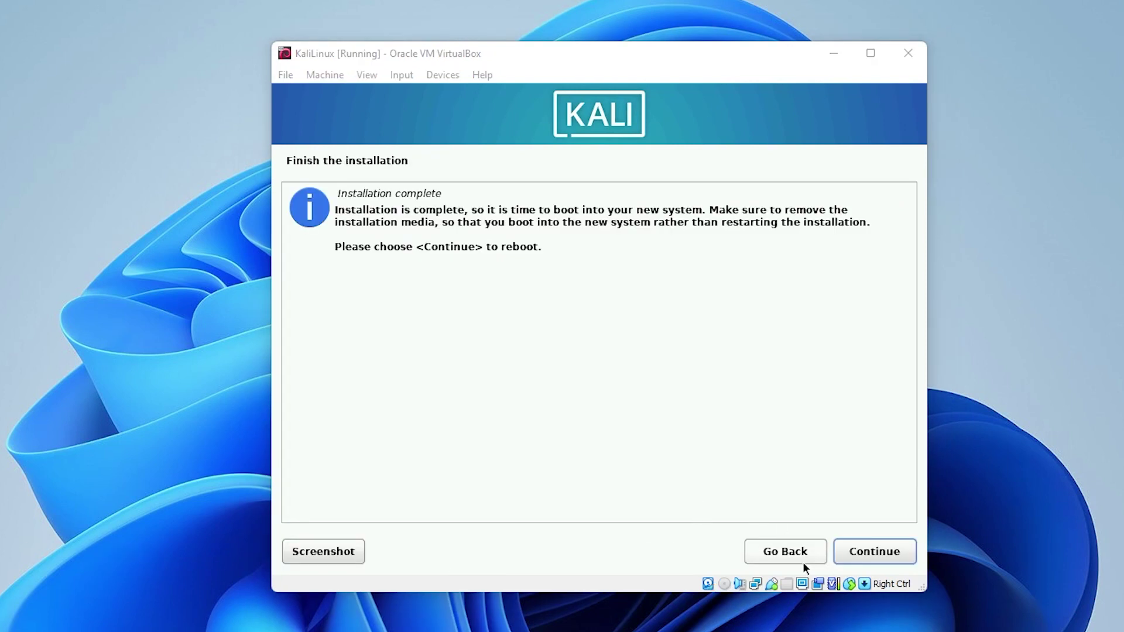
Reboot into the newly installed Kali system and enter the username at the login screen.
{"action": "left_click", "coordinate": [873, 551]}
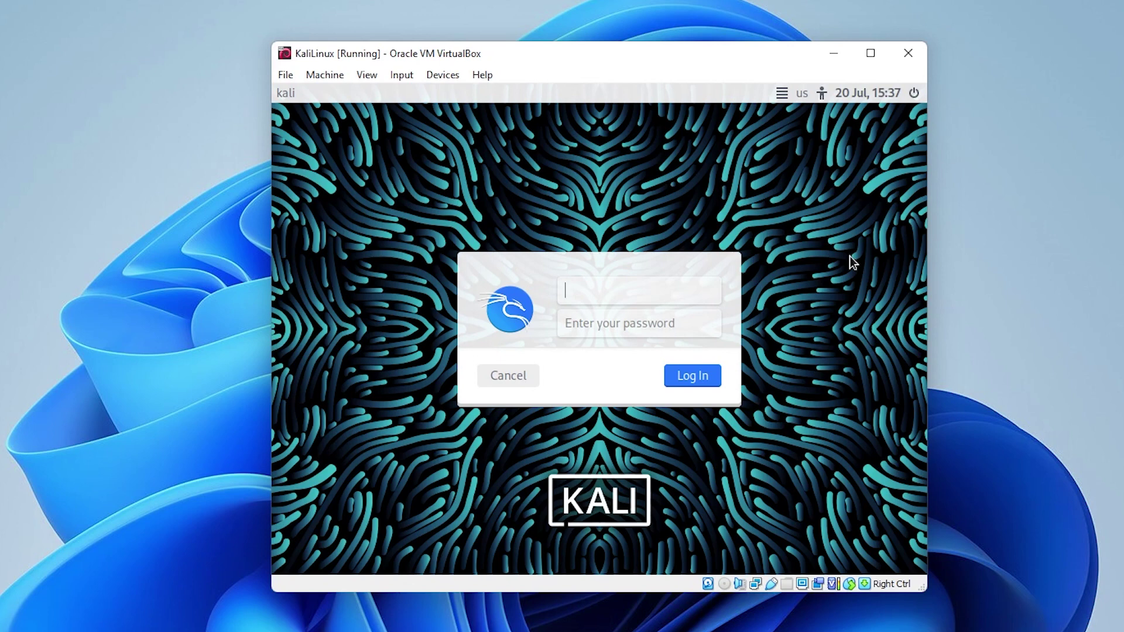
{"action": "type", "text": "k"}
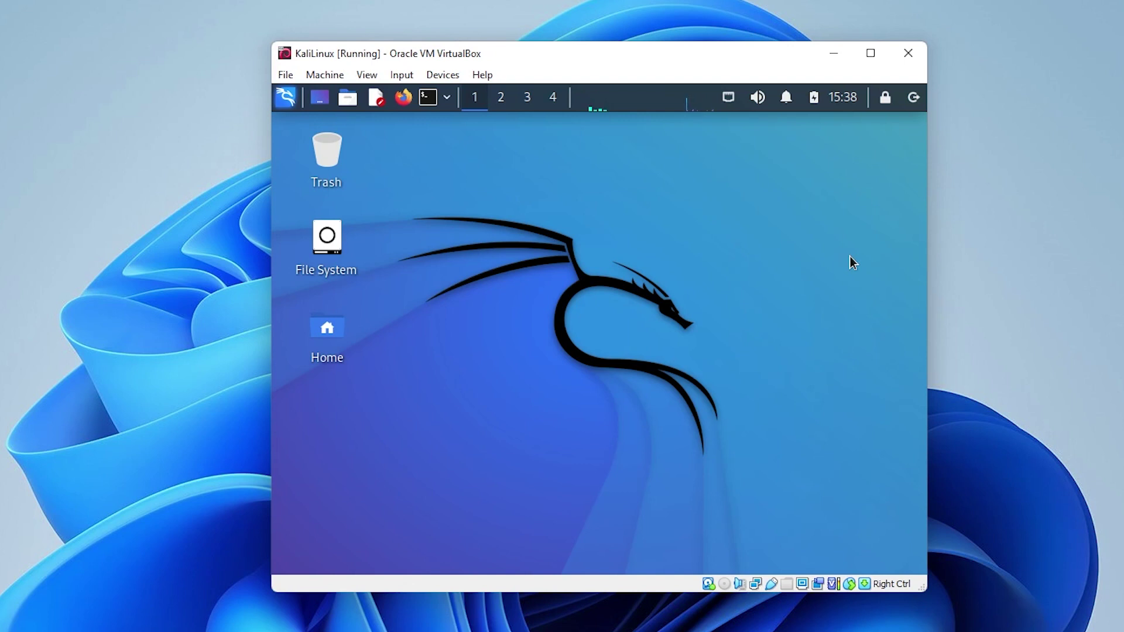
Switch the KaliLinux VM window to Full-screen Mode from the View menu, confirming the switch.
{"action": "left_click", "coordinate": [367, 75]}
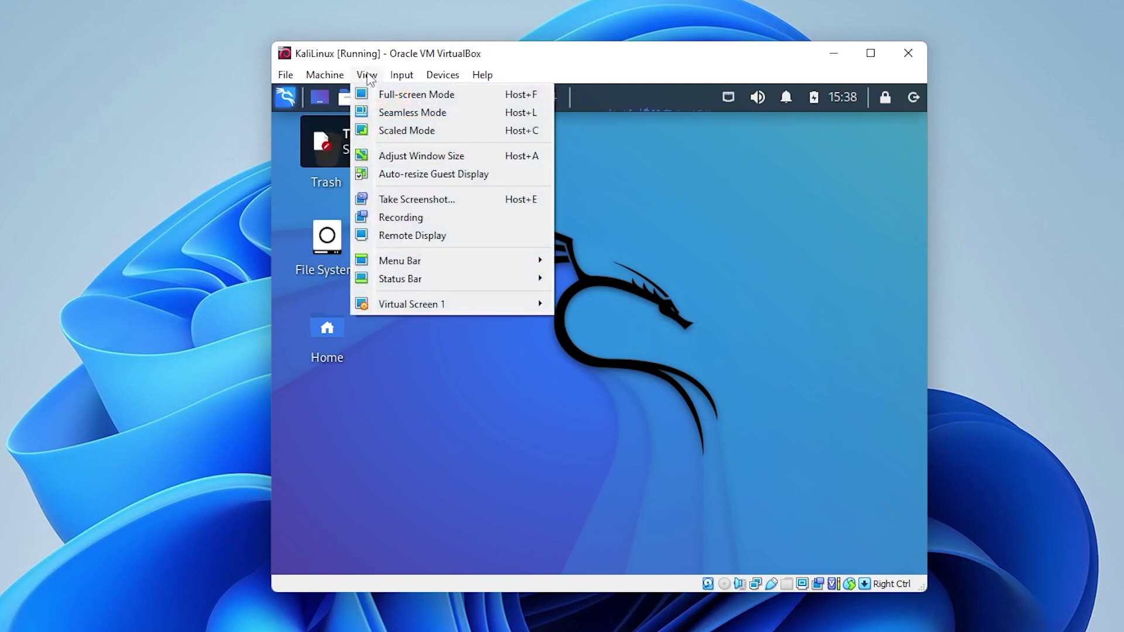
{"action": "left_click", "coordinate": [400, 97]}
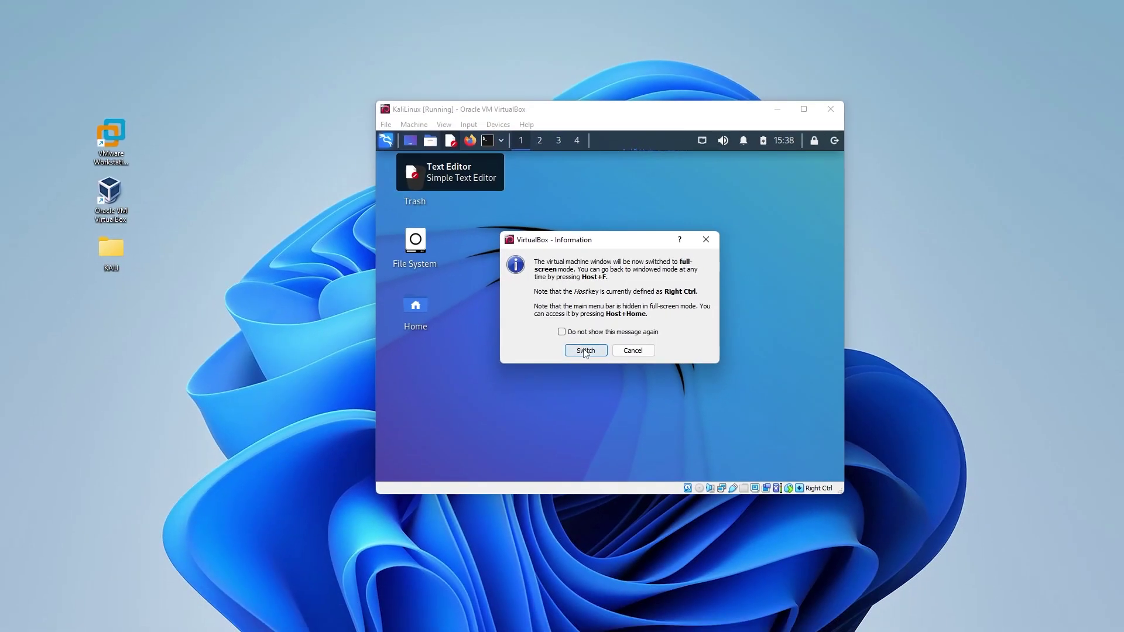
{"action": "left_click", "coordinate": [585, 350]}
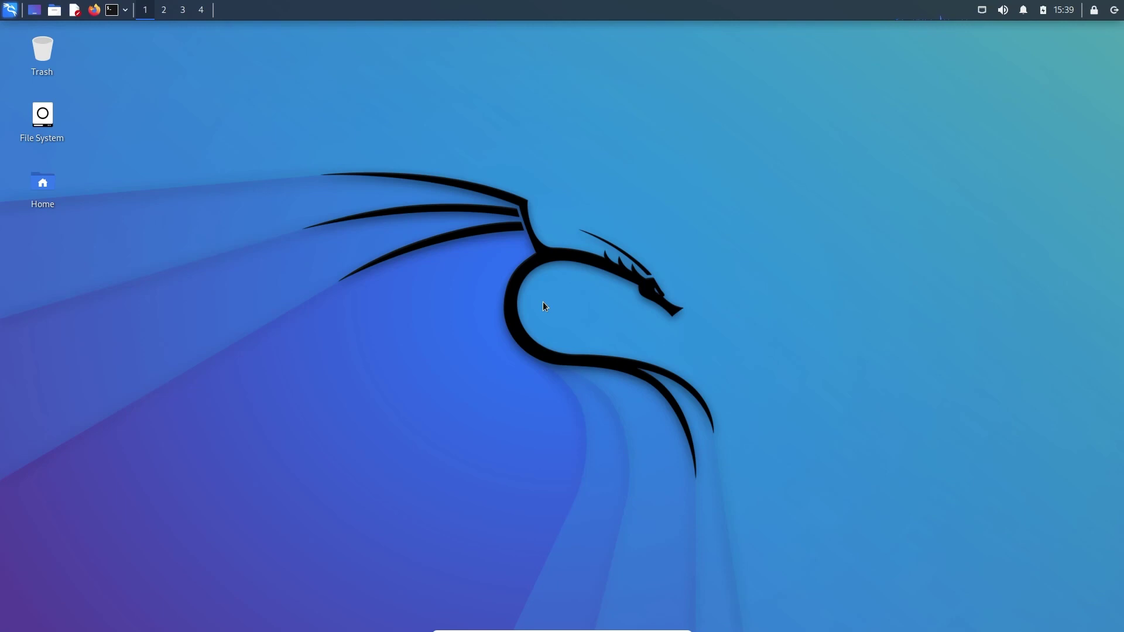
{"action": "left_click", "coordinate": [10, 10]}
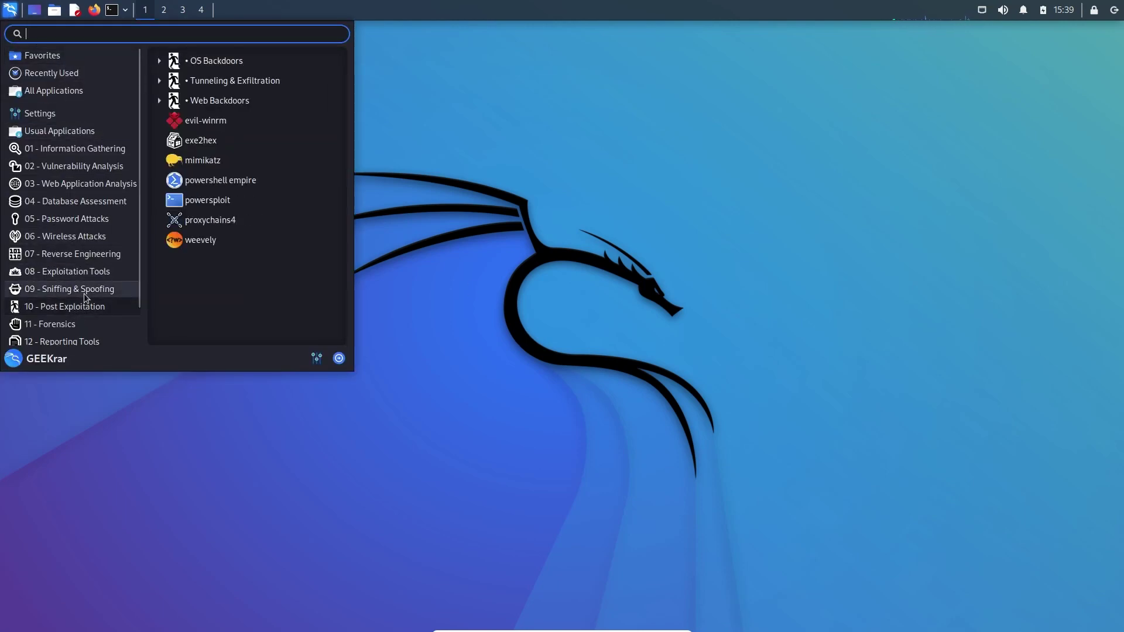
{"action": "mouse_move", "coordinate": [85, 297]}
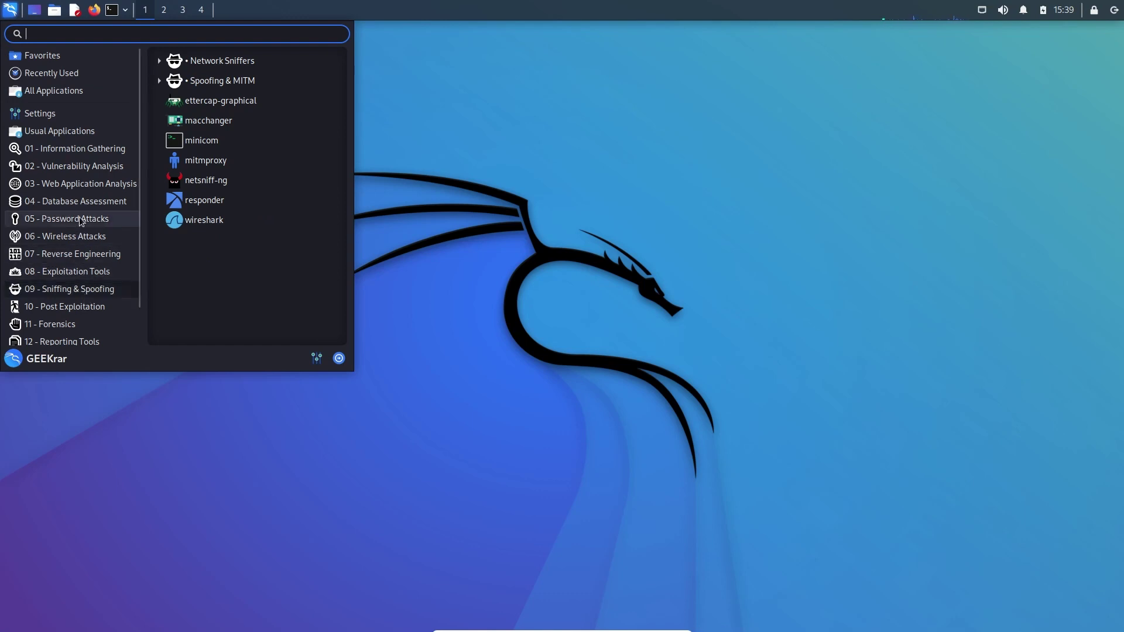
{"action": "left_click", "coordinate": [523, 153]}
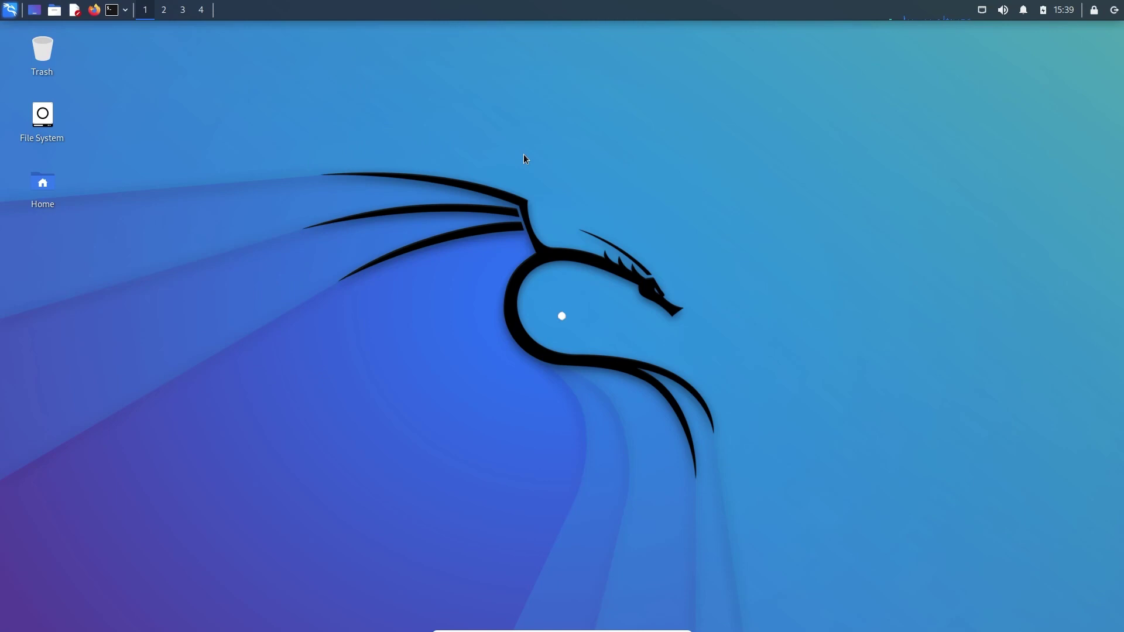